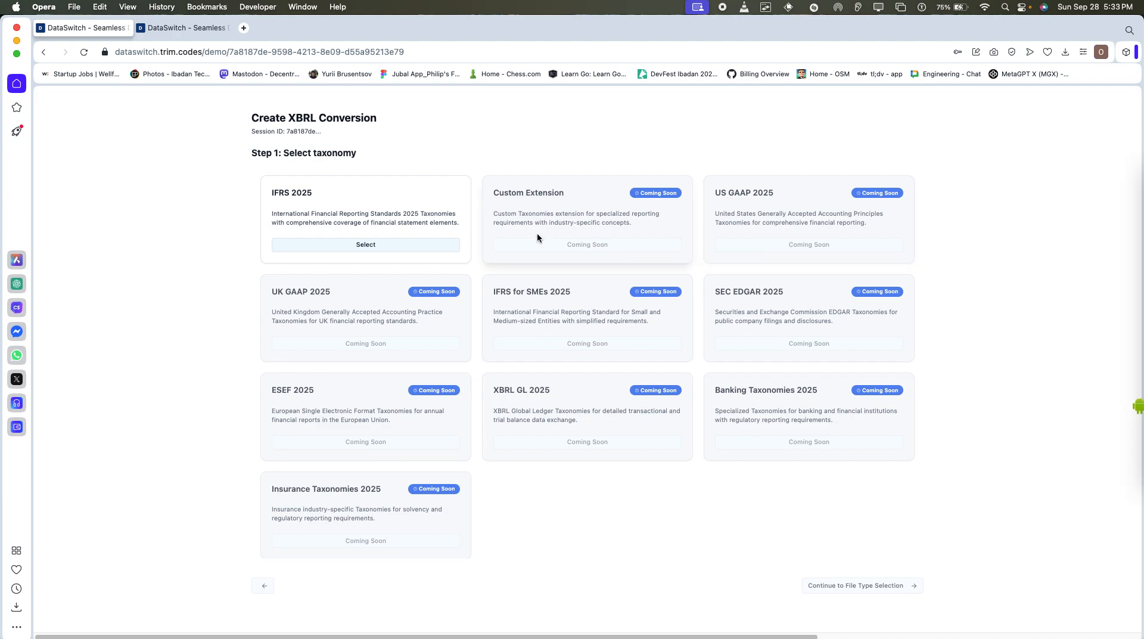
Select the IFRS 2025 taxonomy and CSV as the file type for the XBRL conversion.
click(425, 249)
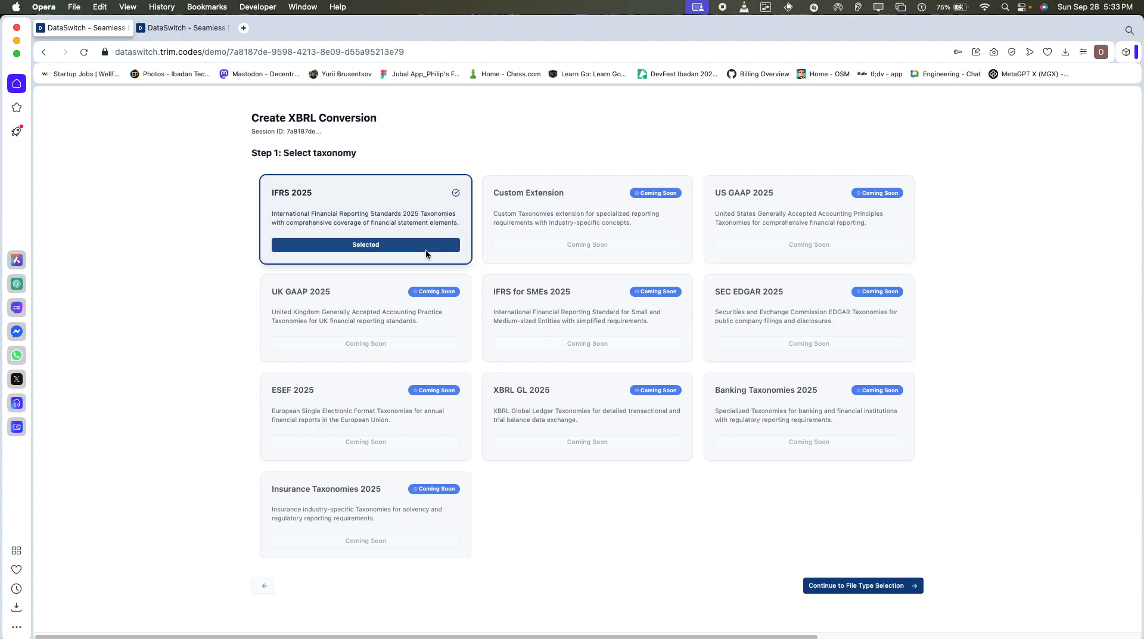
click(834, 587)
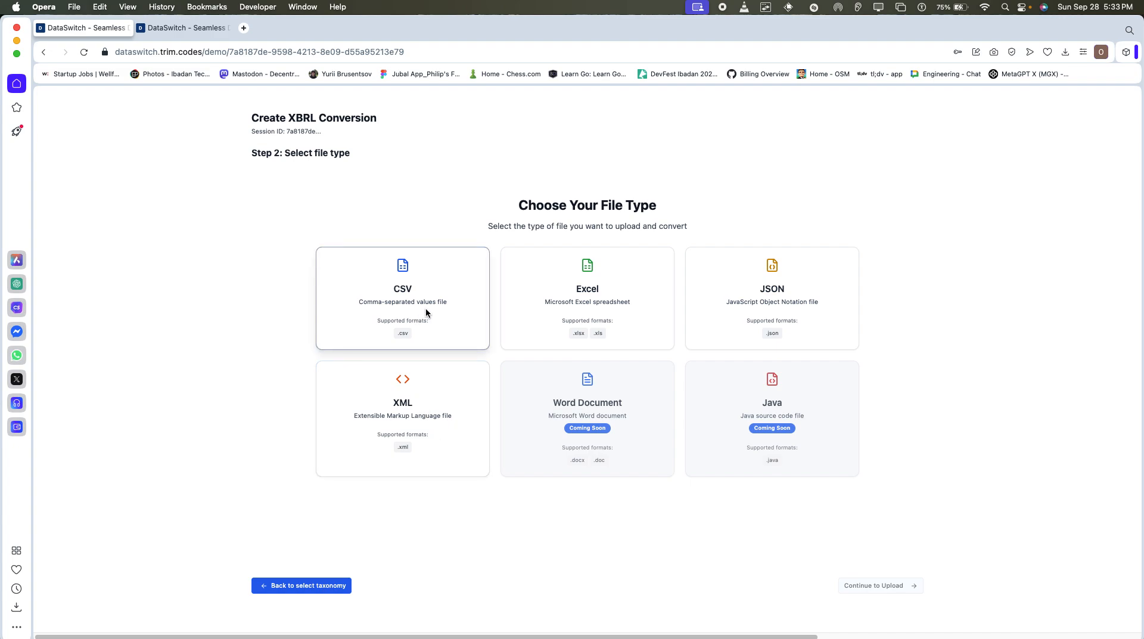
click(470, 305)
click(909, 589)
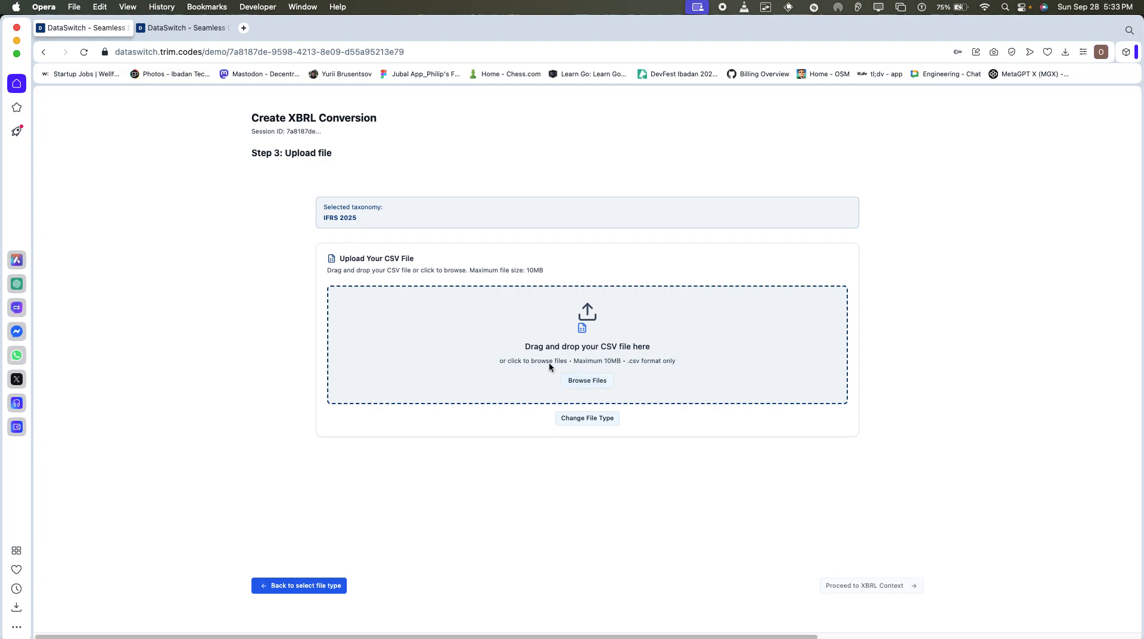
Upload bank_financials.csv from the bank_financials folder in Downloads and proceed to the XBRL context.
click(609, 378)
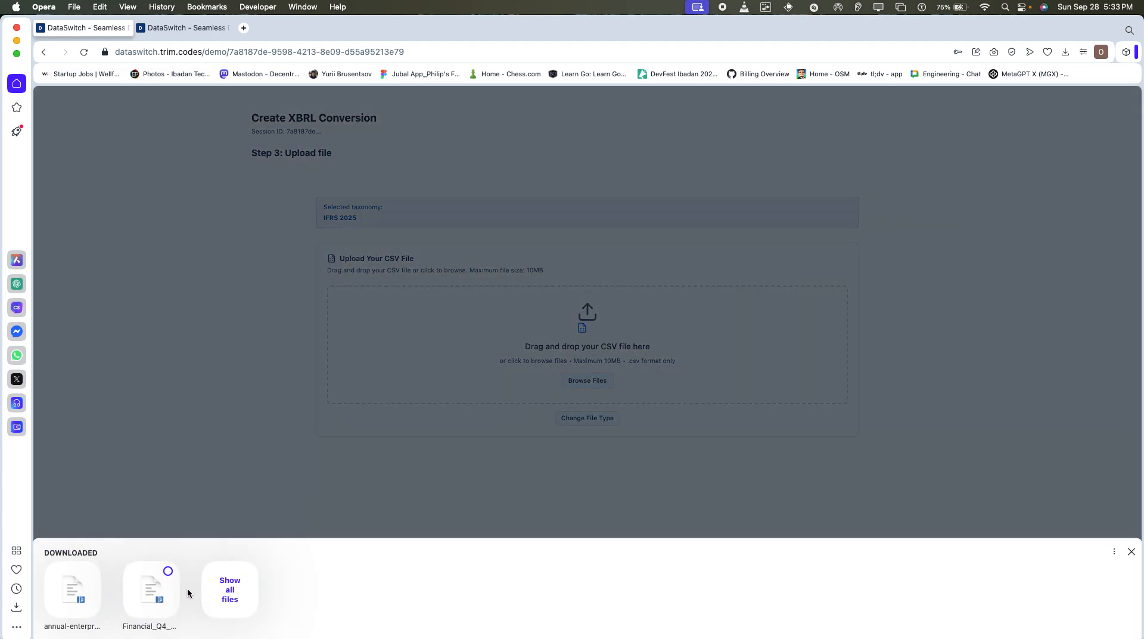
click(228, 595)
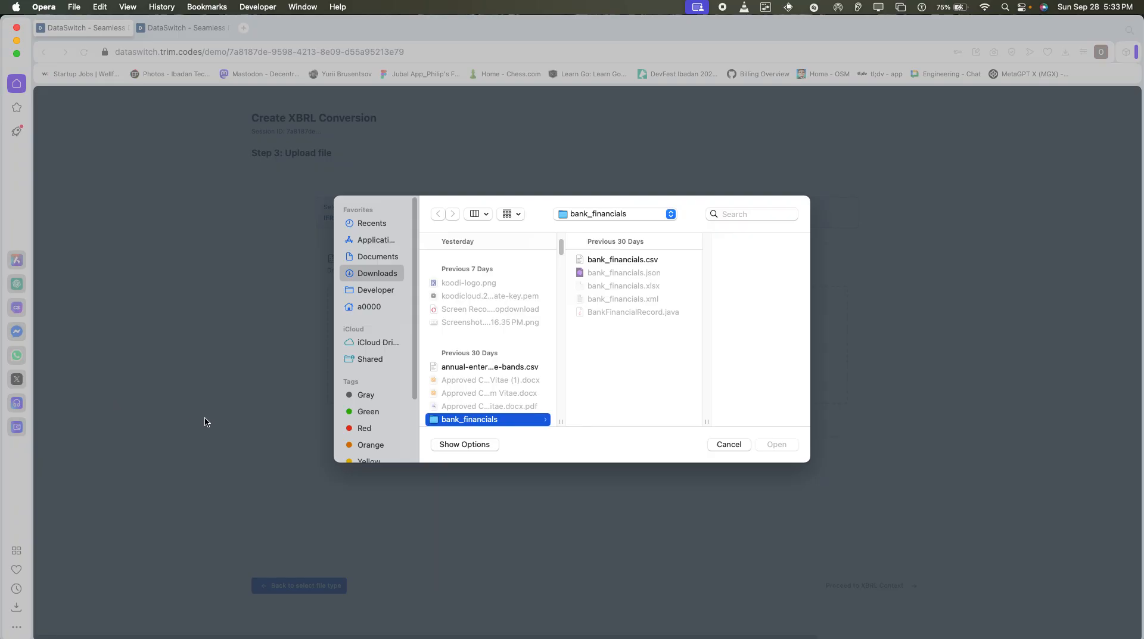
click(655, 262)
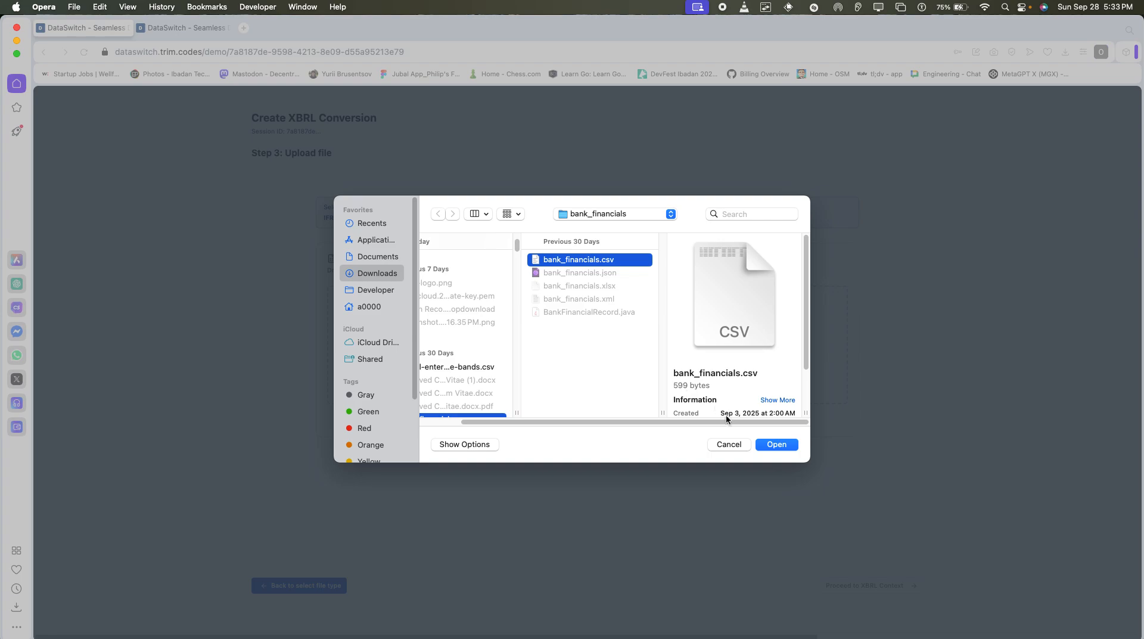
click(763, 445)
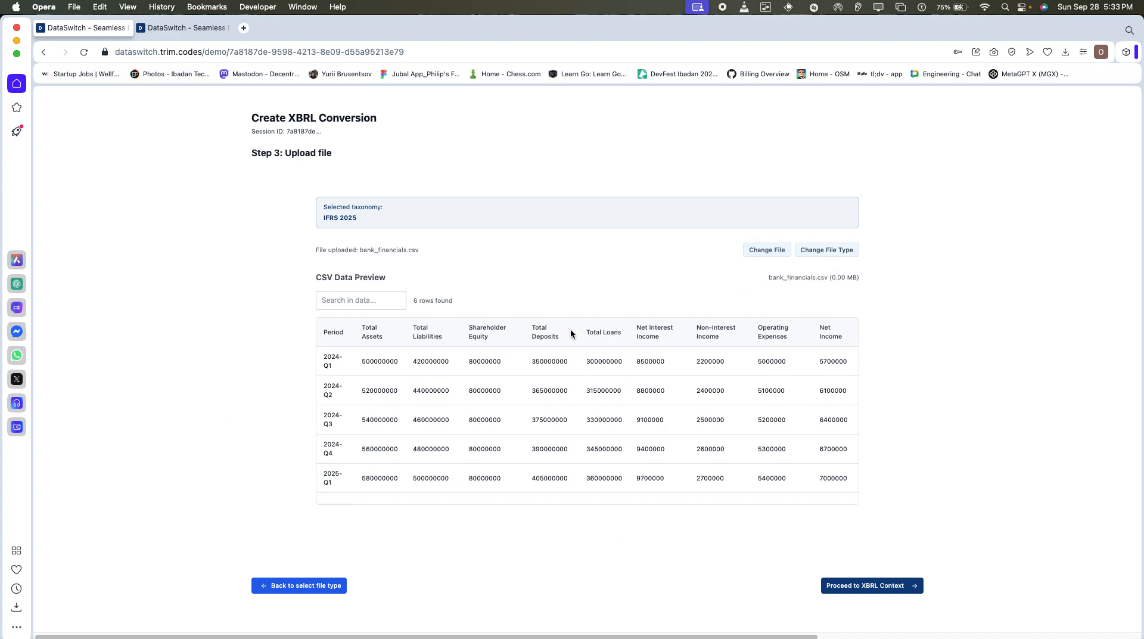
click(877, 585)
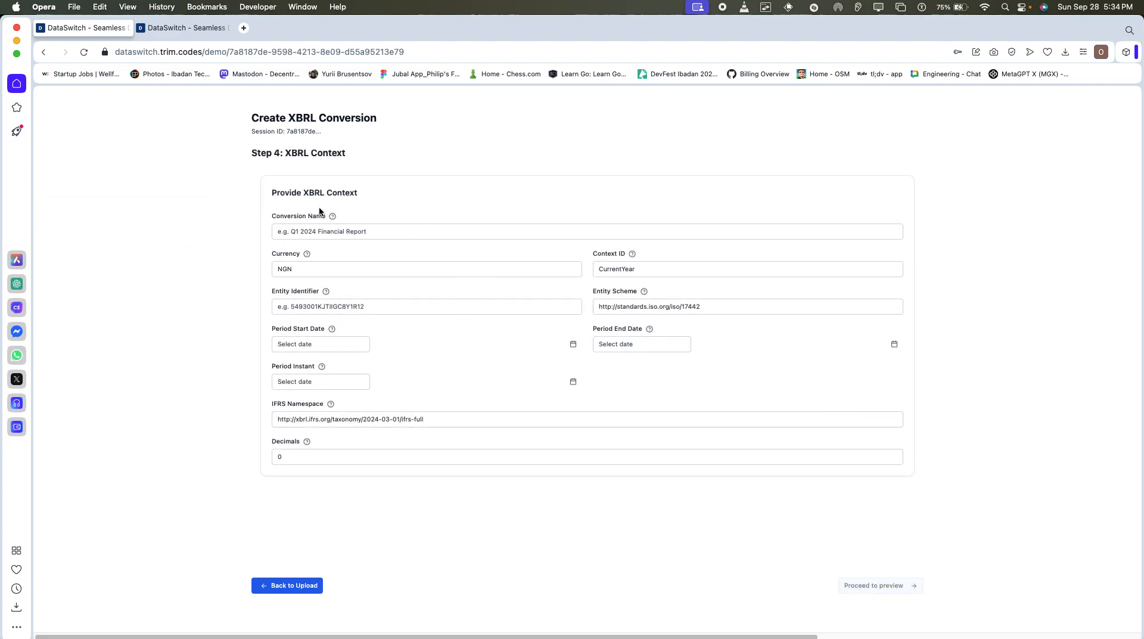
Name the conversion futa_report.
click(350, 233)
click(370, 279)
mouse_move(307, 255)
Set the context ID to vfdsvsrfvsfd and the entity identifier to dsfgdgzfdzfgfgfnhsd.
click(624, 271)
click(649, 268)
drag(647, 265, 600, 270)
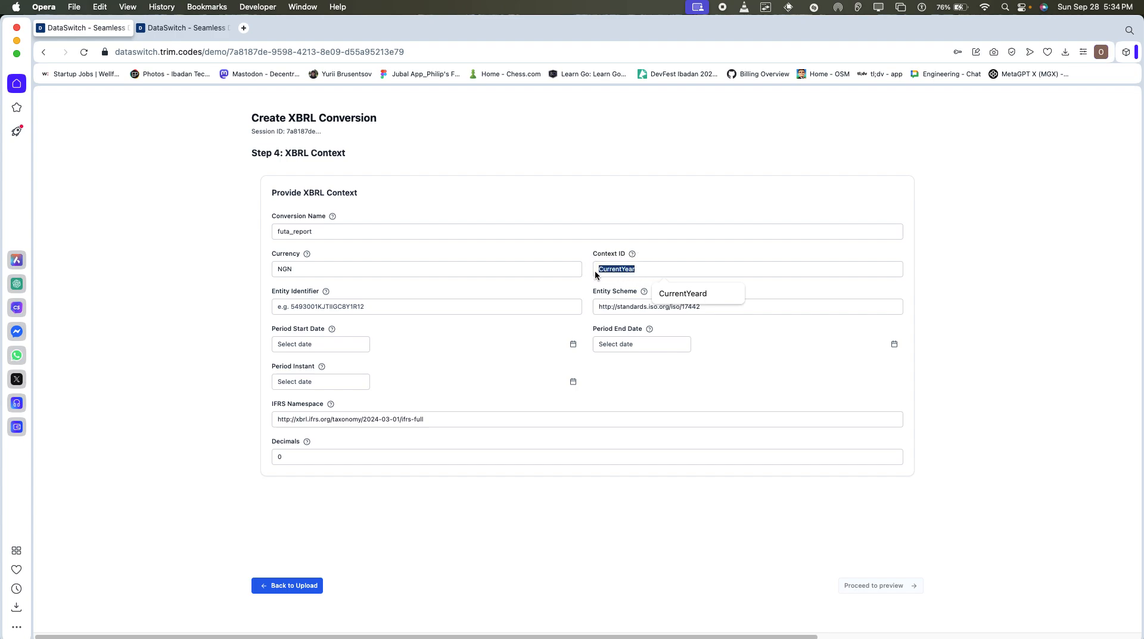
text(vfdsvsrfvsfd)
click(417, 307)
click(405, 351)
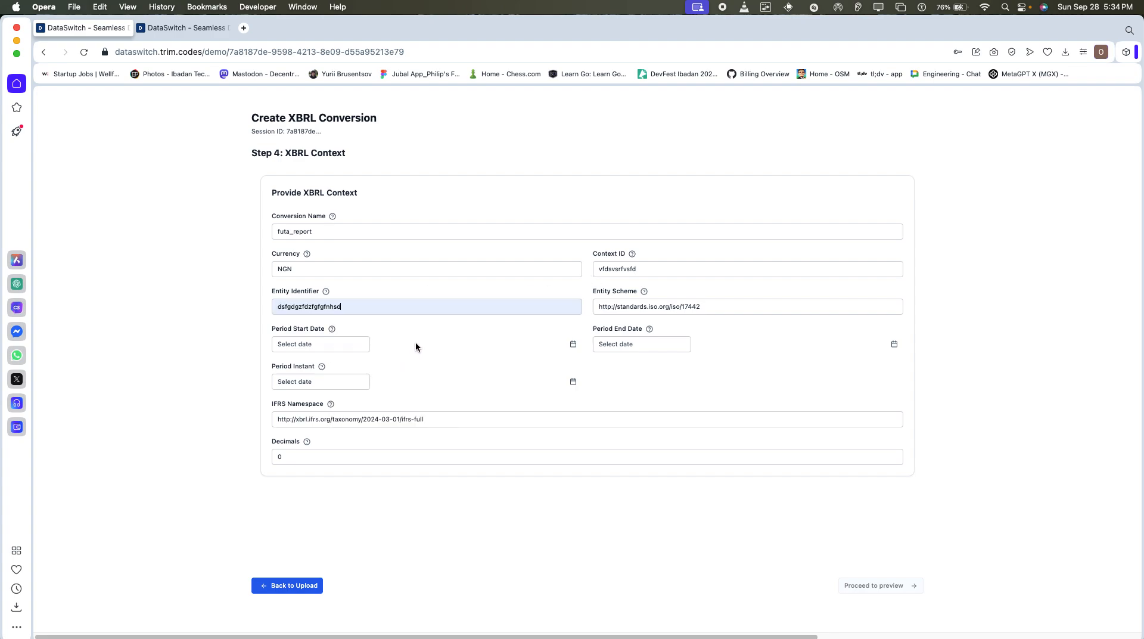
Set the period start to 2025-09-01, the end to 2025-09-21 and the instant to 2025-09-17, and proceed to the preview.
click(329, 345)
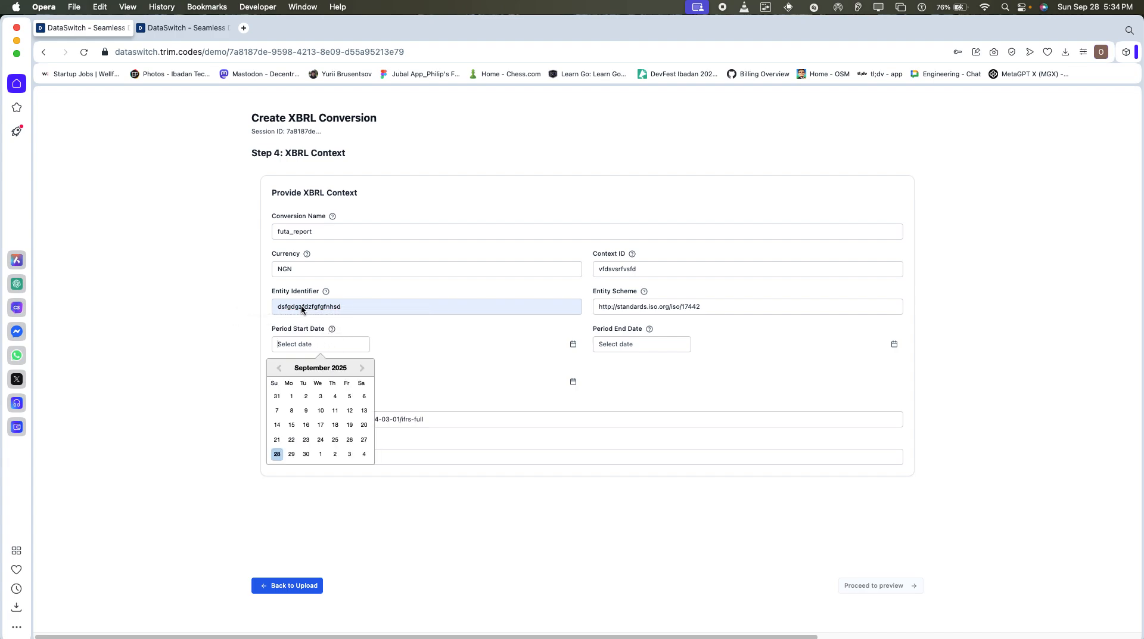
click(291, 396)
click(613, 344)
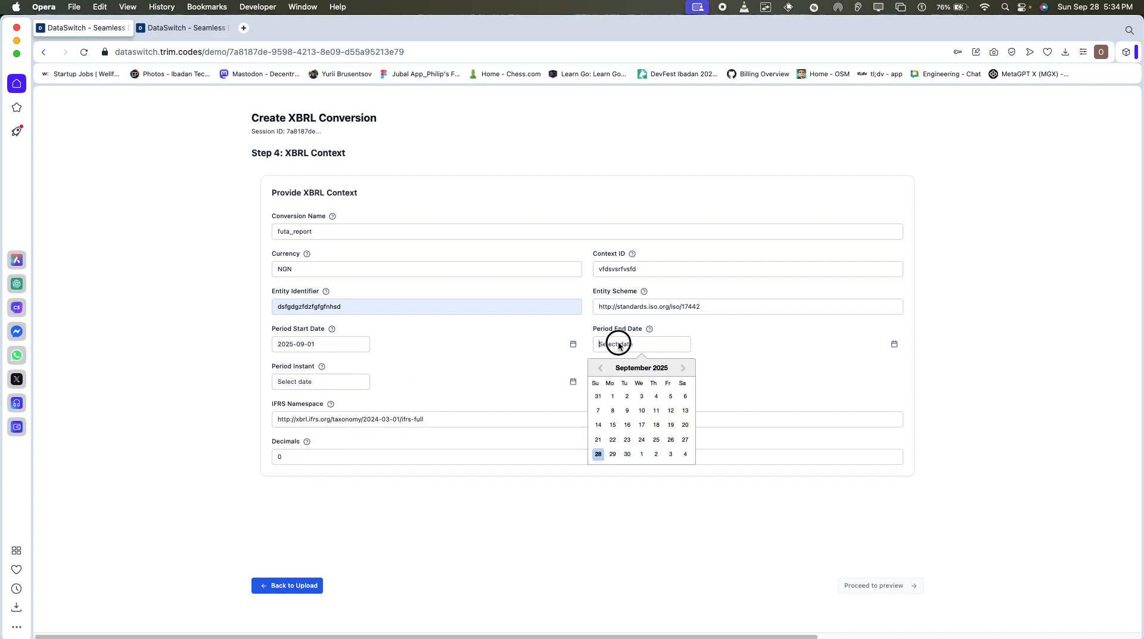
click(598, 439)
click(327, 382)
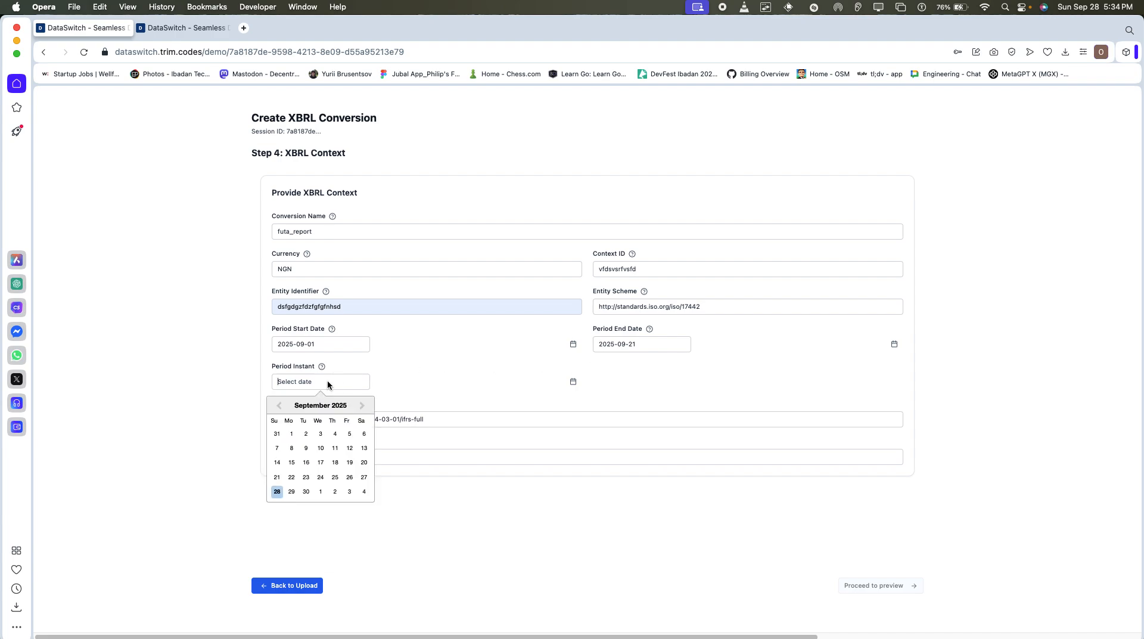
click(320, 462)
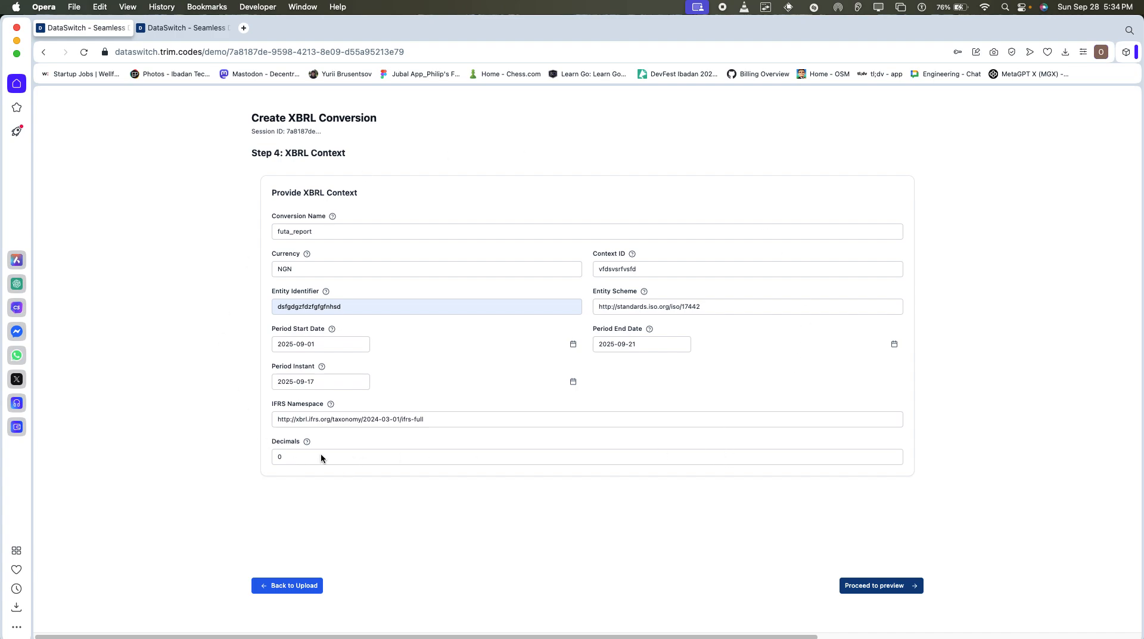
mouse_move(307, 442)
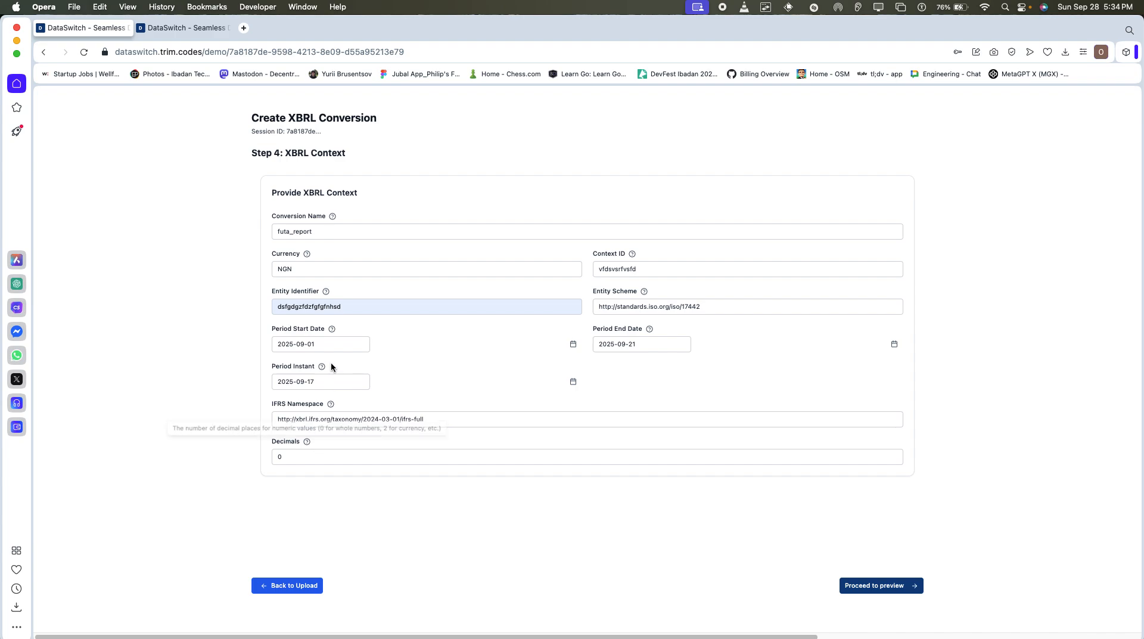
mouse_move(327, 289)
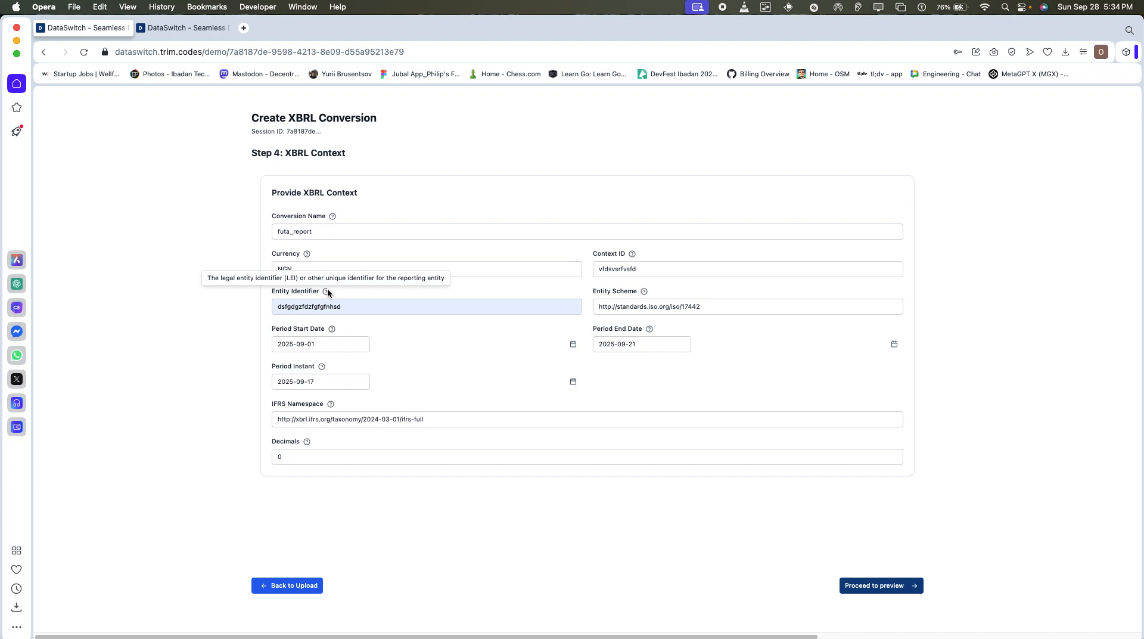
click(874, 585)
Open the concept mapping for the Period header and search the available taxonomy concepts for "period".
scroll(497, 284, down, 3)
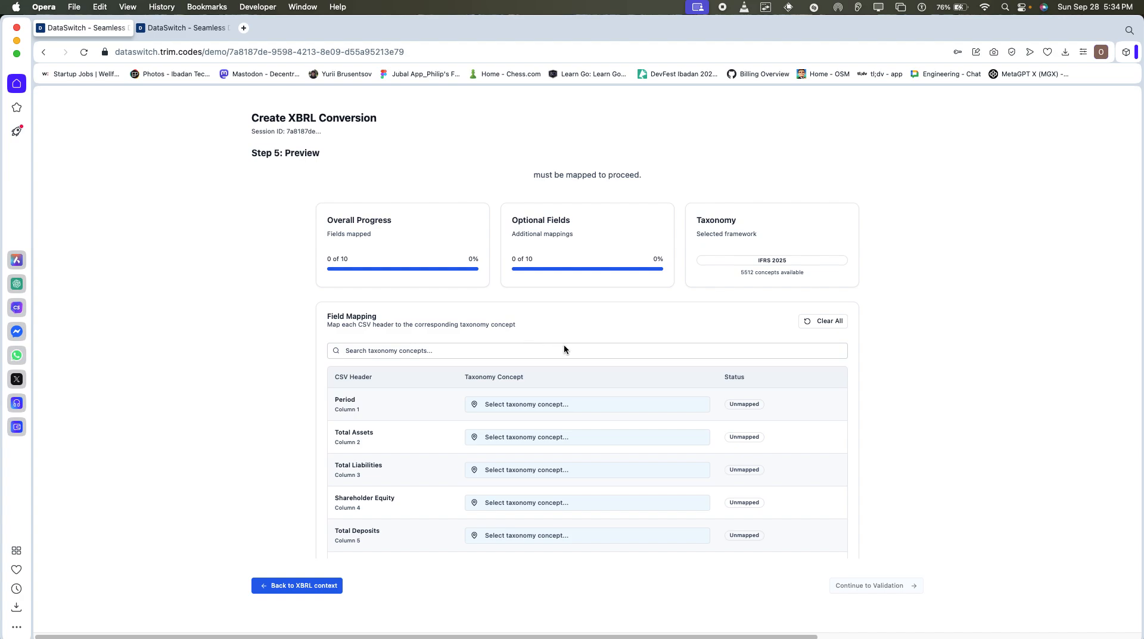
scroll(564, 348, down, 1)
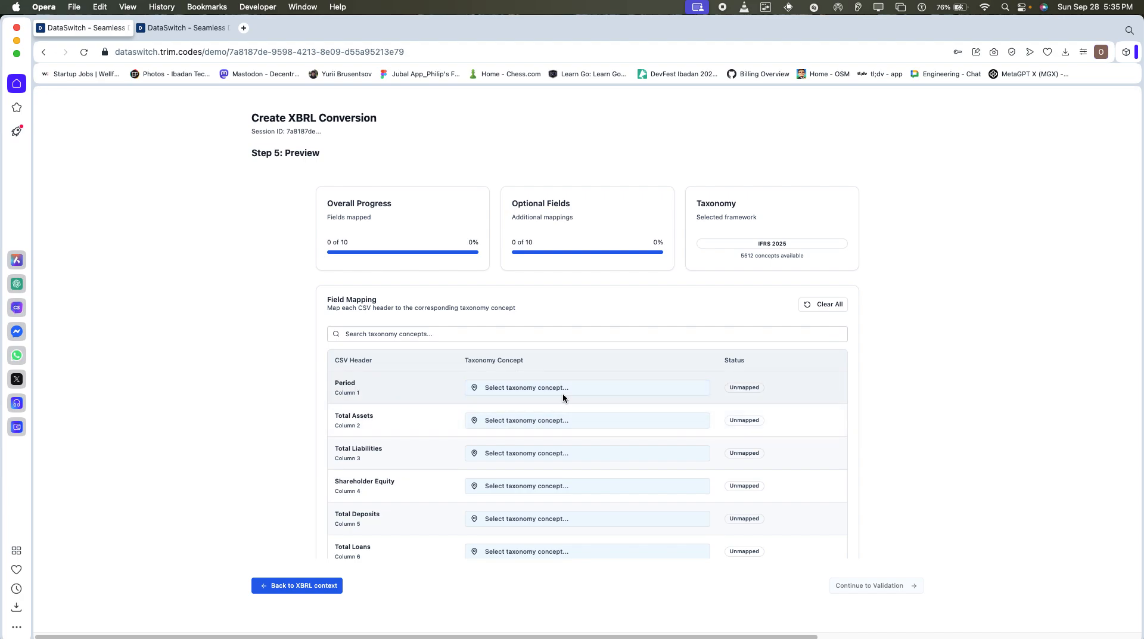
click(629, 391)
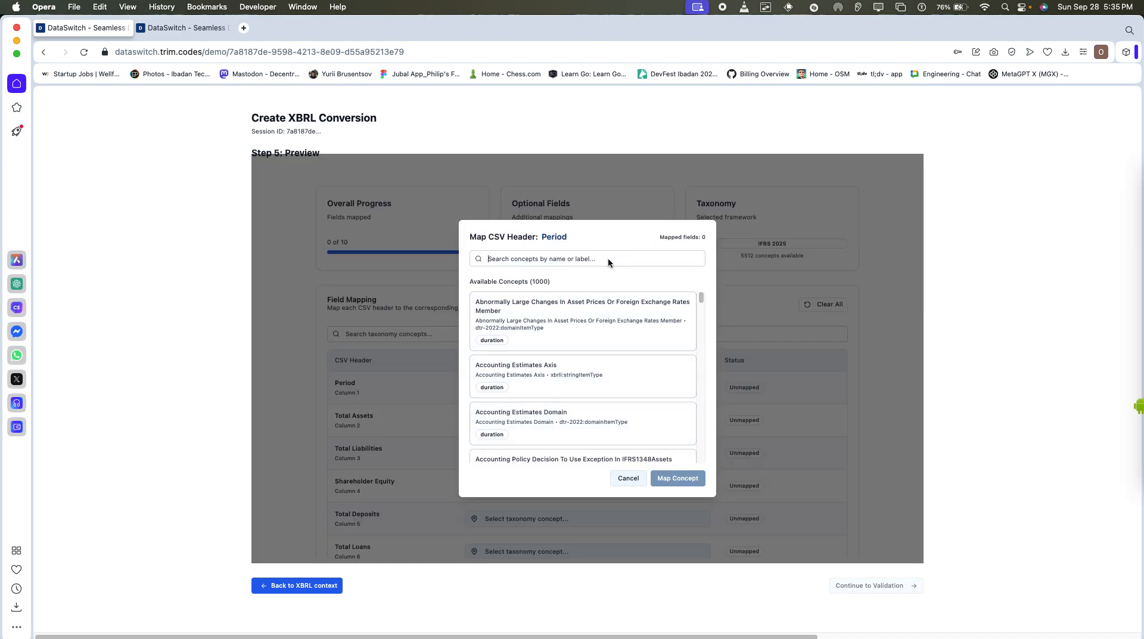
scroll(642, 351, down, 1)
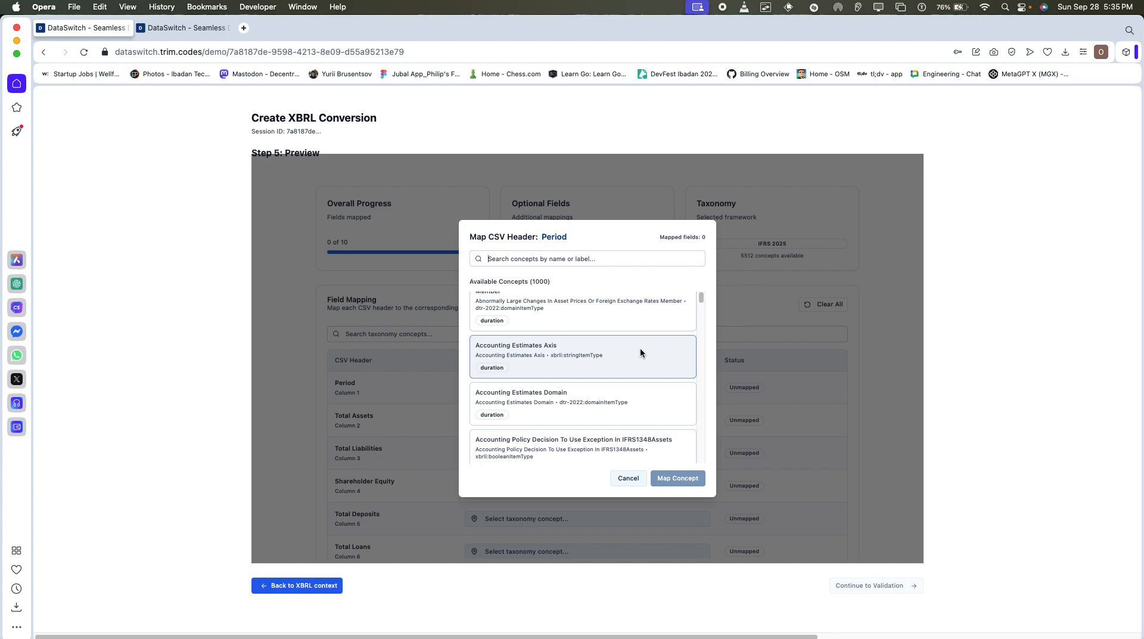
scroll(640, 352, down, 4)
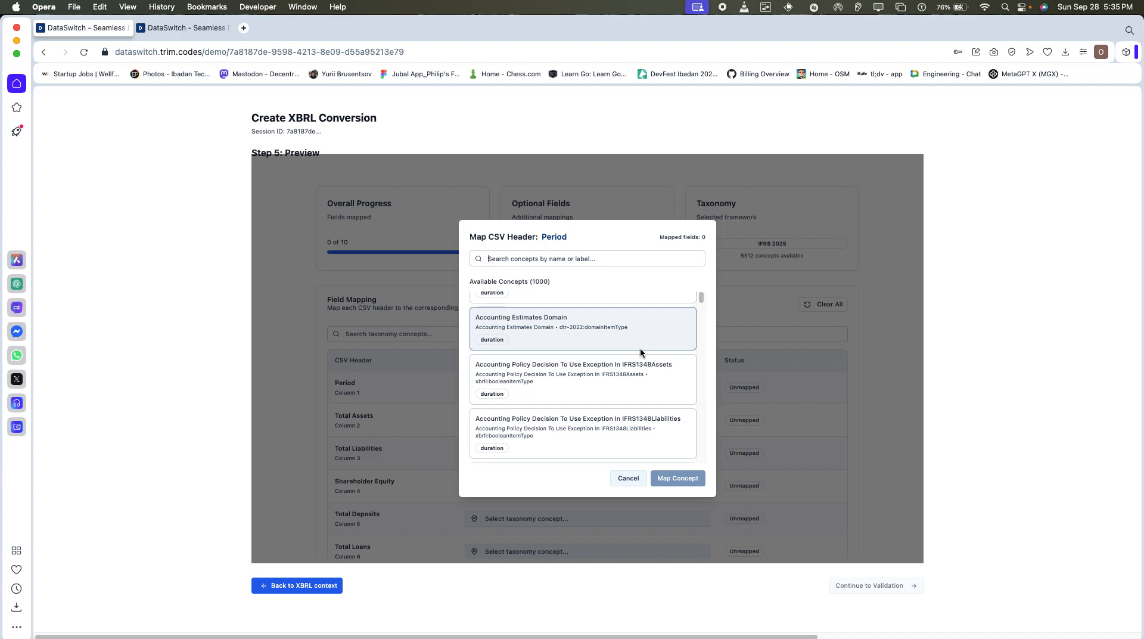
scroll(639, 341, down, 2)
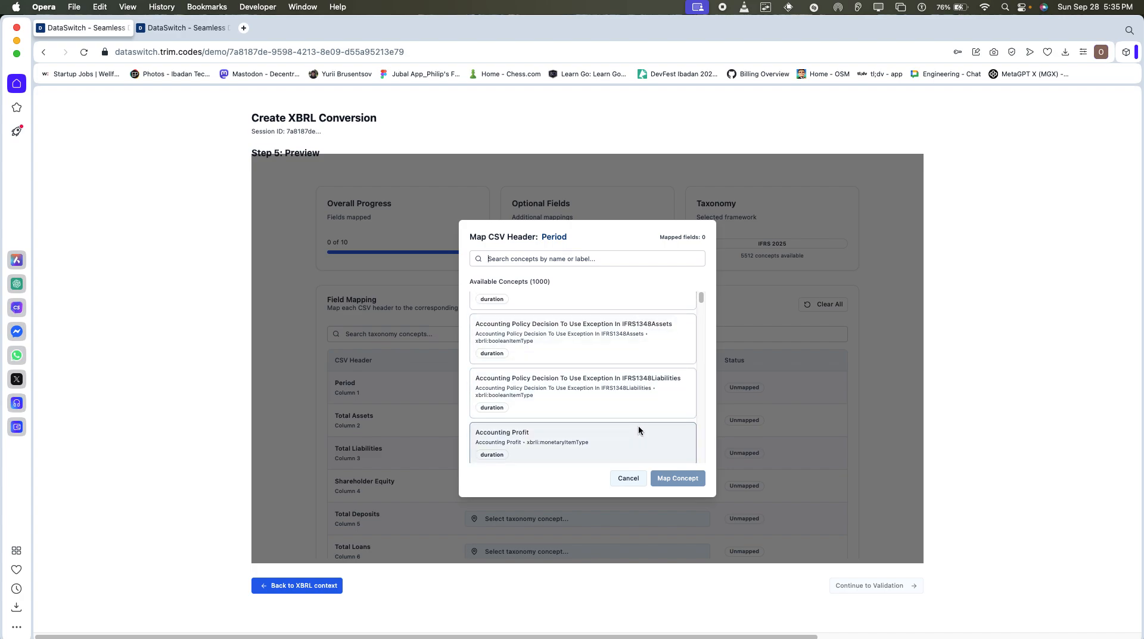
scroll(626, 345, up, 7)
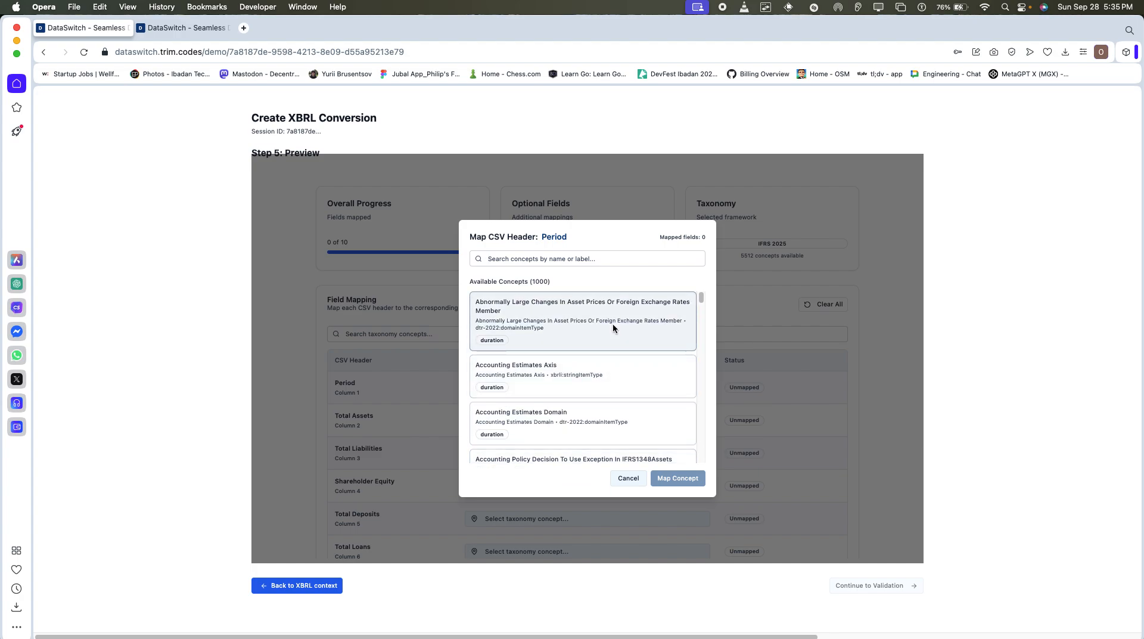
click(613, 249)
text(per)
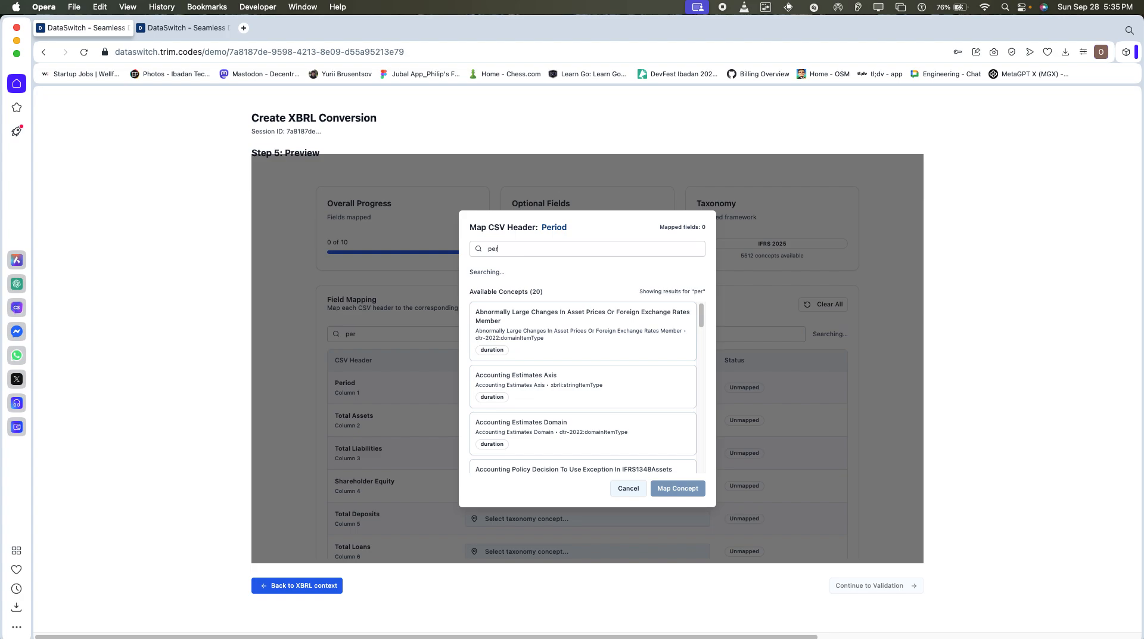
text(iod)
Map the Period header to the concept Date Of End Of Reporting Period2013.
scroll(633, 296, down, 1)
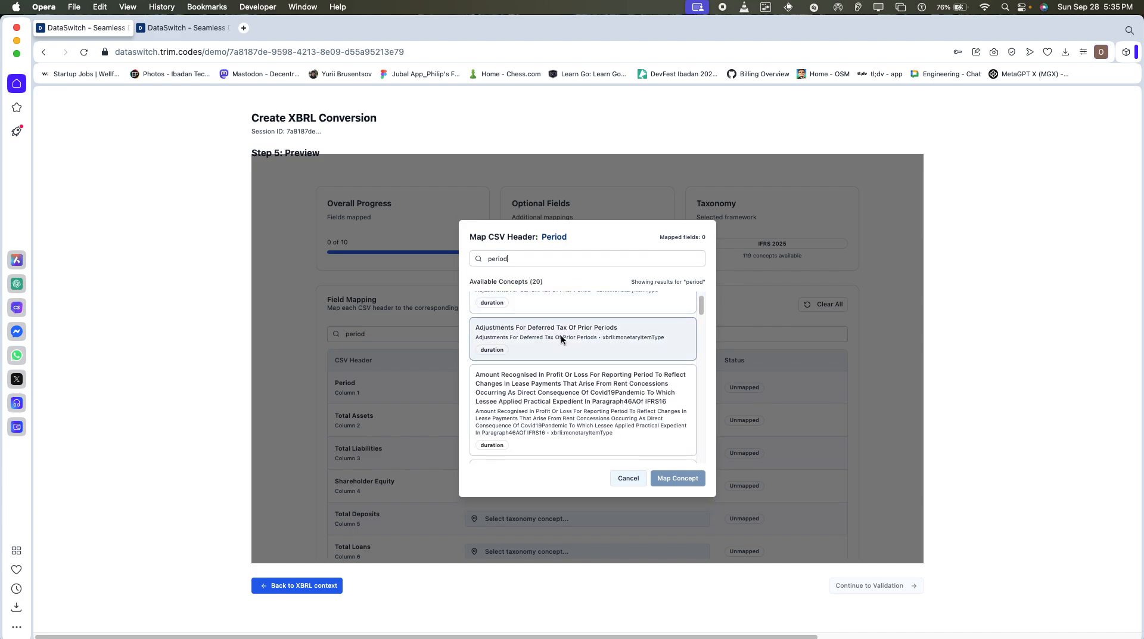
scroll(565, 358, down, 5)
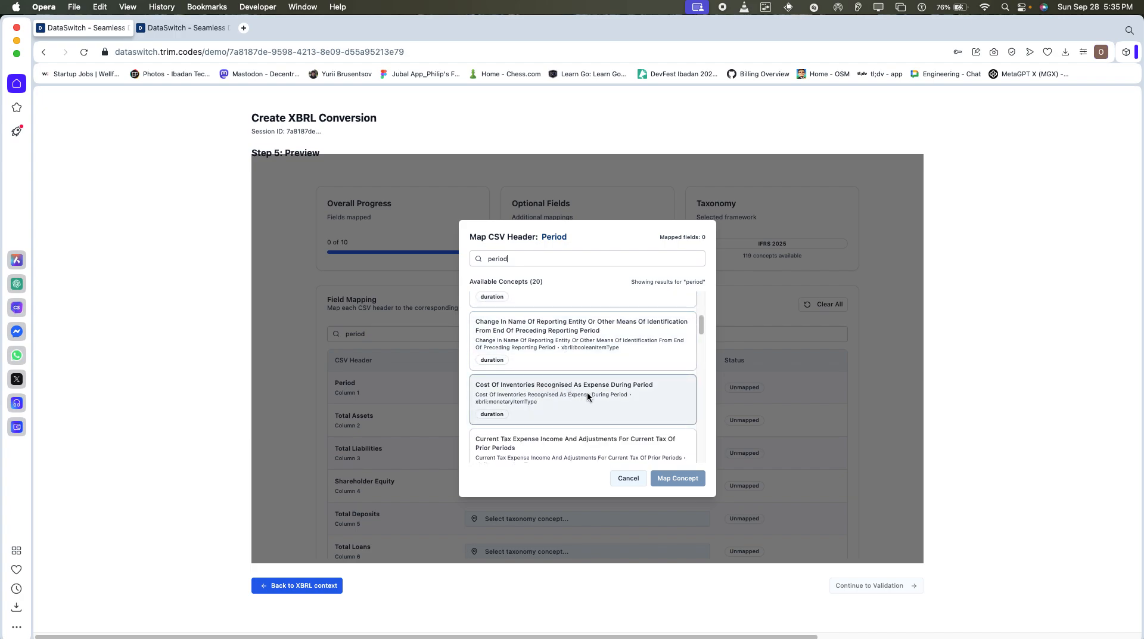
scroll(597, 394, down, 4)
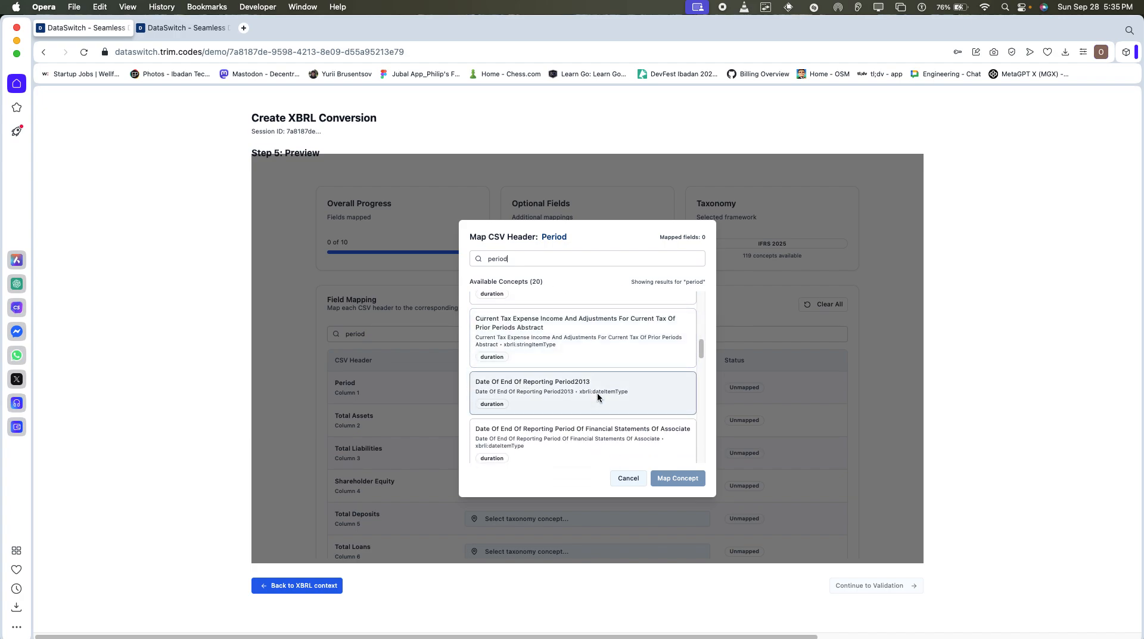
scroll(597, 397, down, 1)
click(600, 388)
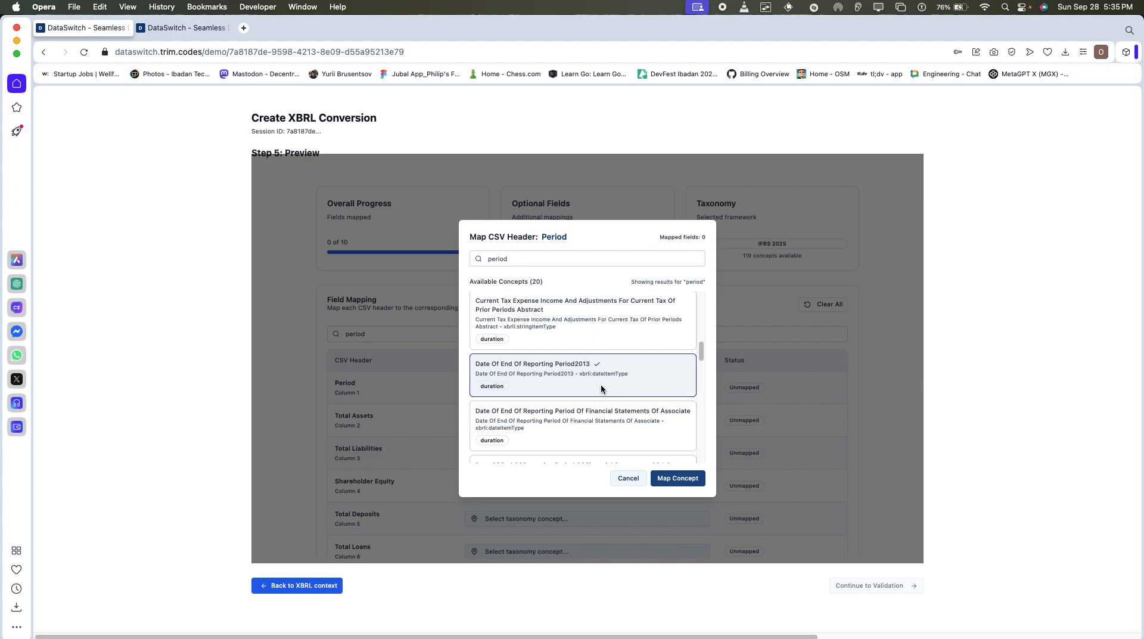
click(679, 478)
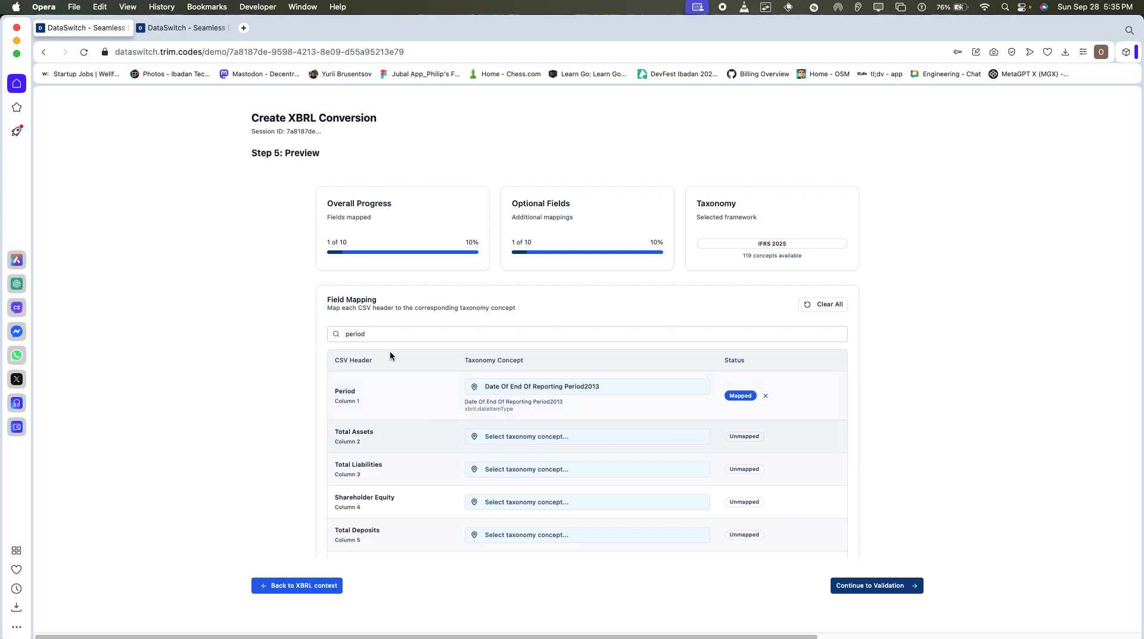
Clear the concept search and map the Total Assets header to Accounting Estimates Domain.
click(655, 434)
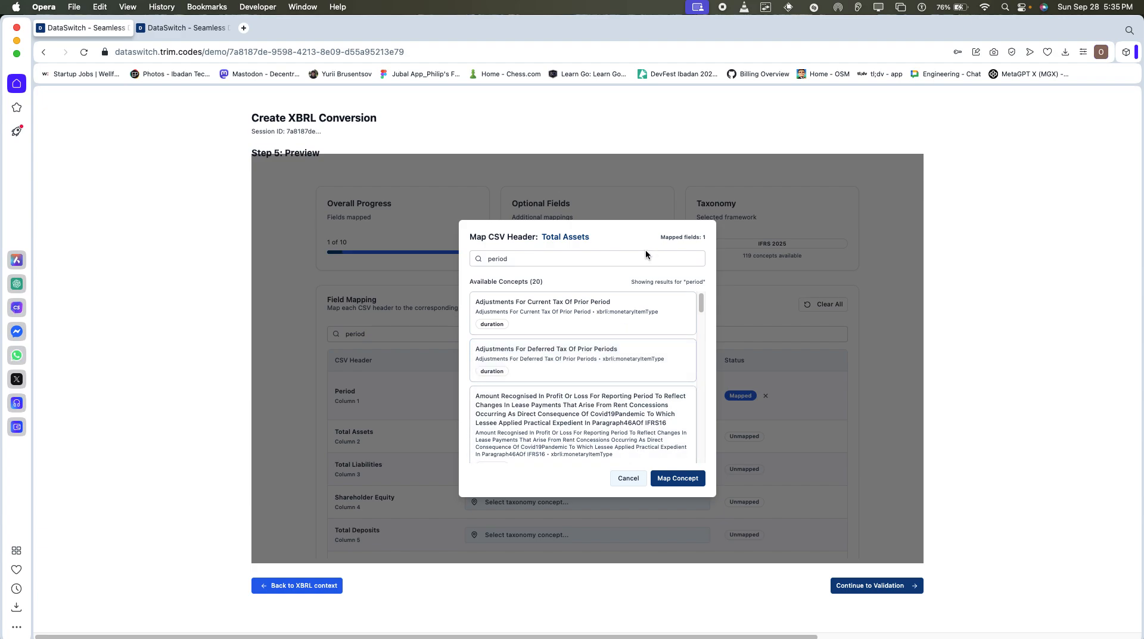
key(BackSpace)
key(BackSpace)
key(BackSpace)
key(BackSpace)
key(BackSpace)
key(BackSpace)
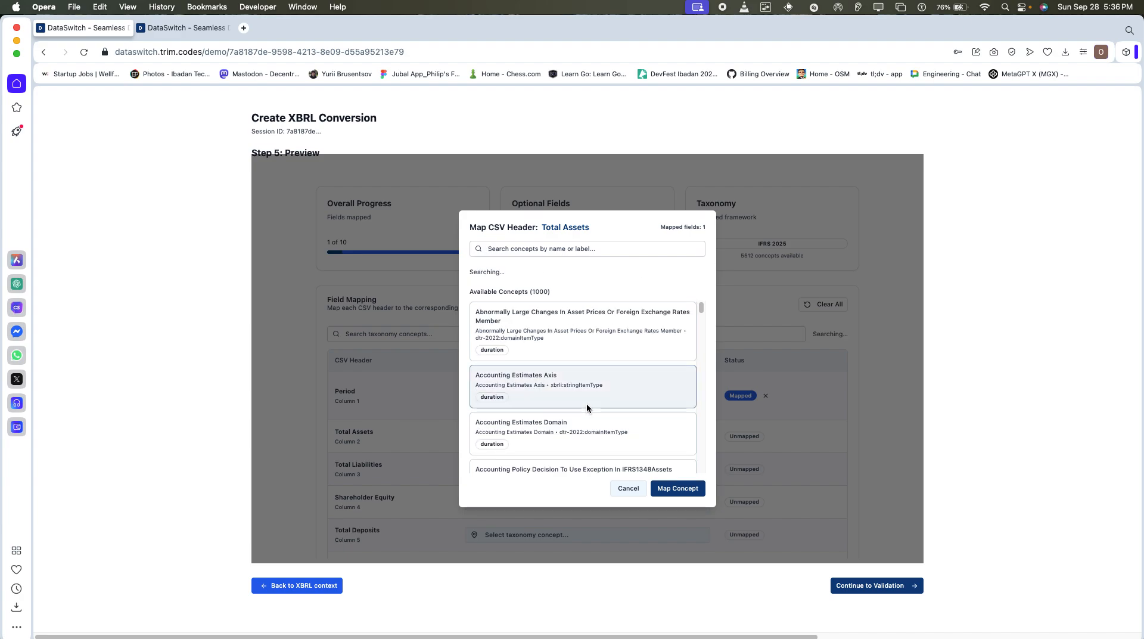
scroll(586, 403, down, 2)
click(631, 355)
click(678, 477)
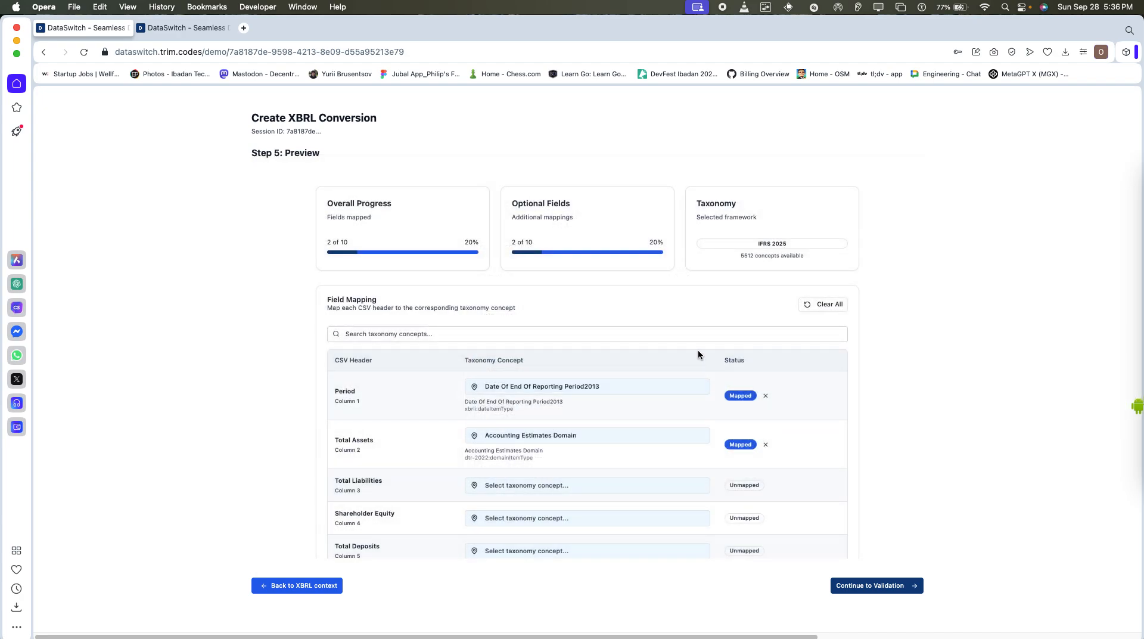
Map the Total Liabilities header to the concept Accrued Income Including Contract Assets.
click(692, 485)
scroll(683, 410, down, 5)
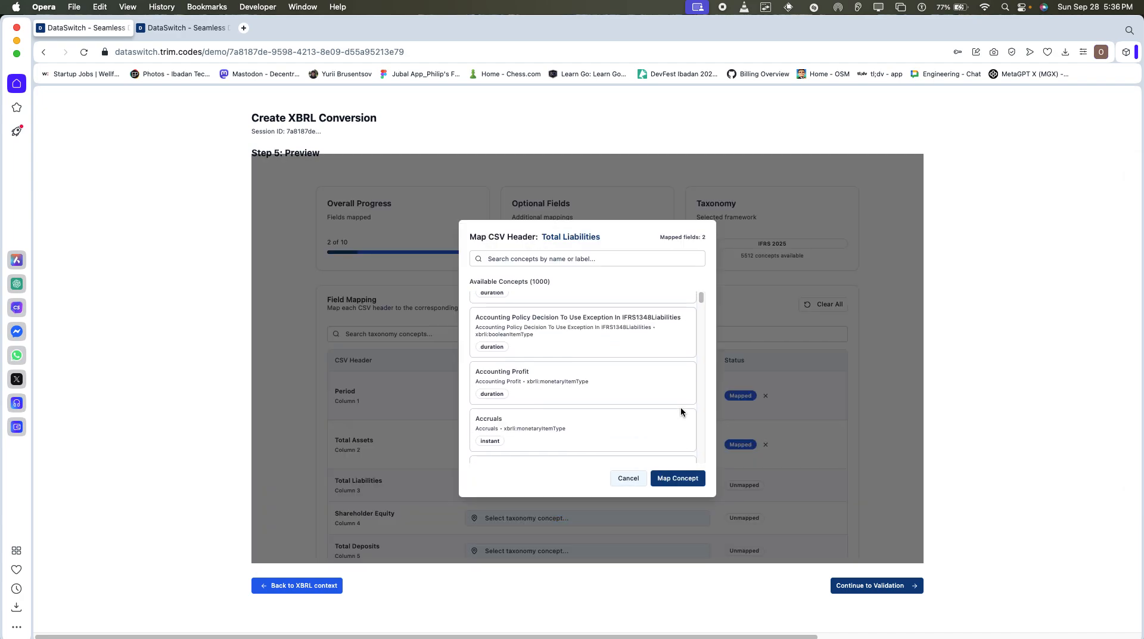
click(681, 356)
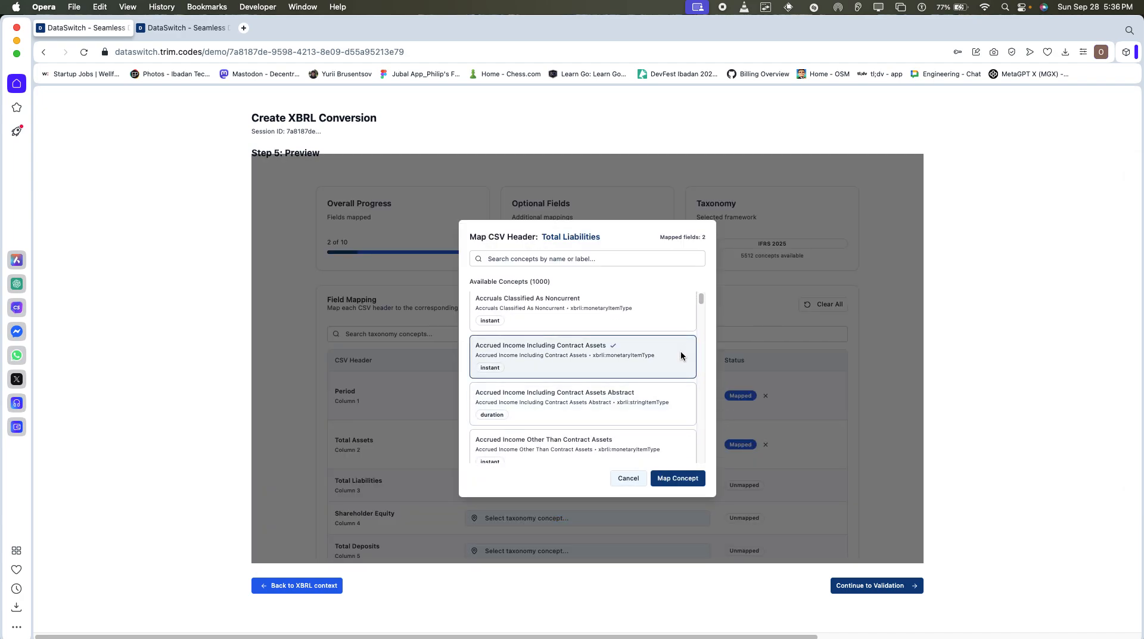
click(677, 477)
Map the Shareholder Equity header to the concept Accrued Income Other Than Contract Assets.
scroll(613, 295, down, 2)
click(613, 407)
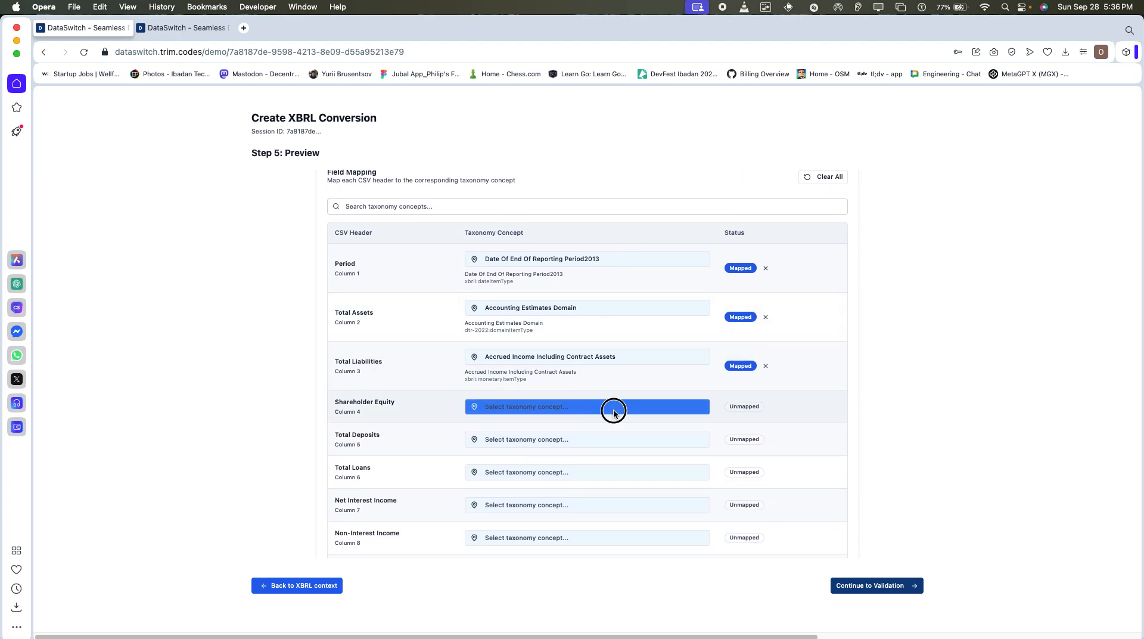
scroll(613, 408, down, 3)
scroll(613, 409, down, 3)
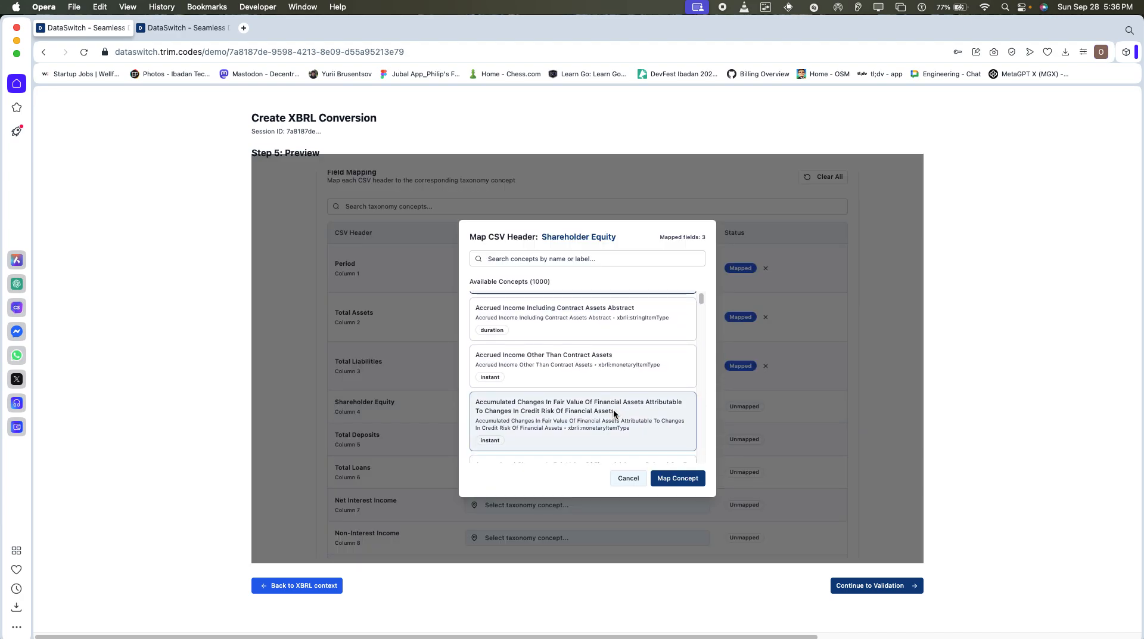
click(615, 350)
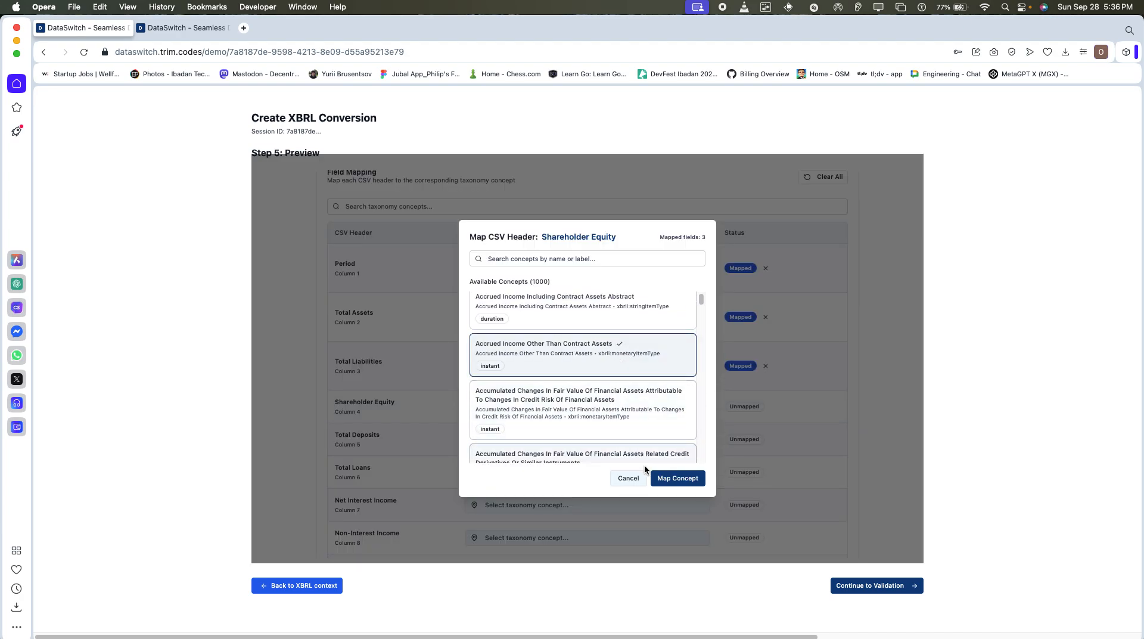
click(676, 478)
Map the Total Deposits header to the concept Accrued Income Including Contract Assets Abstract.
scroll(673, 429, down, 2)
click(670, 384)
scroll(612, 423, down, 3)
click(624, 352)
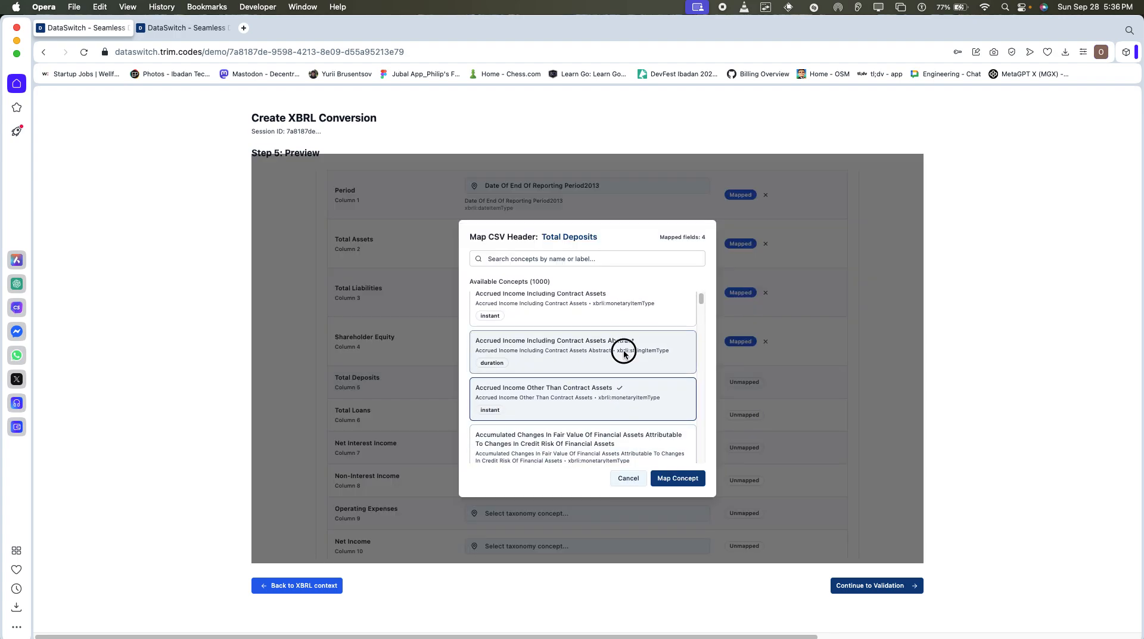
click(670, 477)
Map the Total Loans header to the concept Accruals And Deferred Income Including Contract Liabilities.
scroll(669, 476, down, 2)
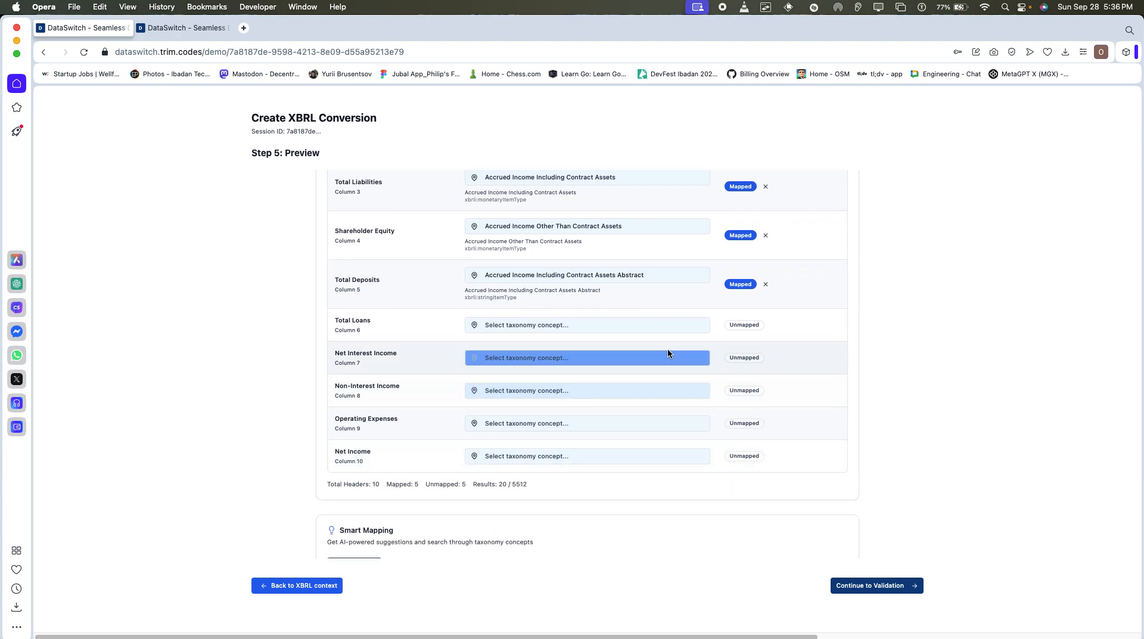
click(678, 321)
click(671, 383)
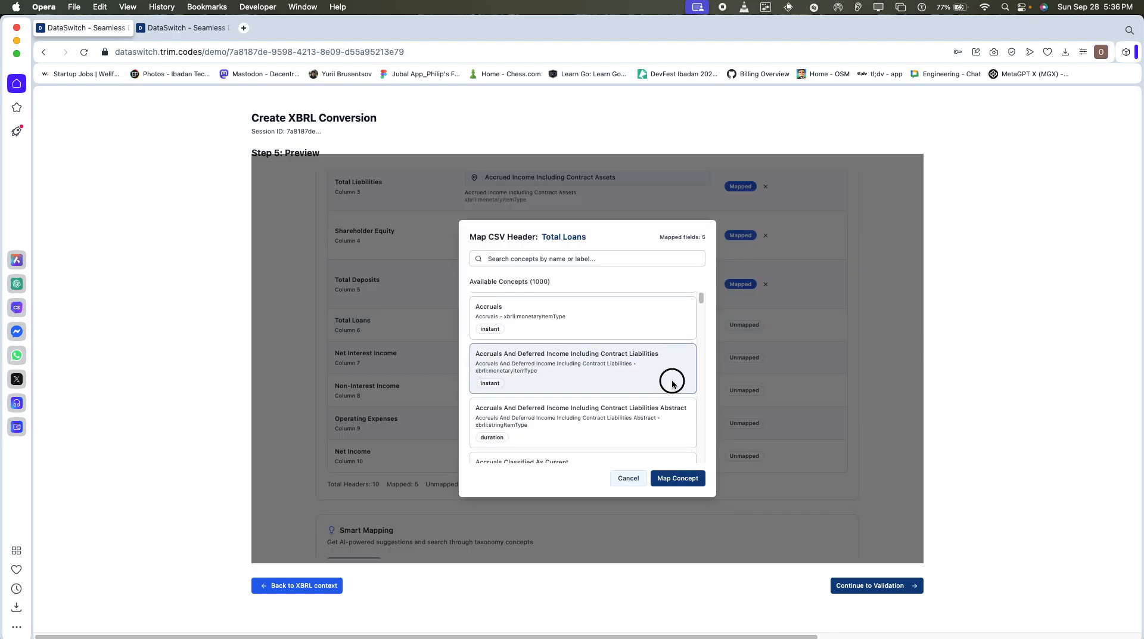
click(677, 478)
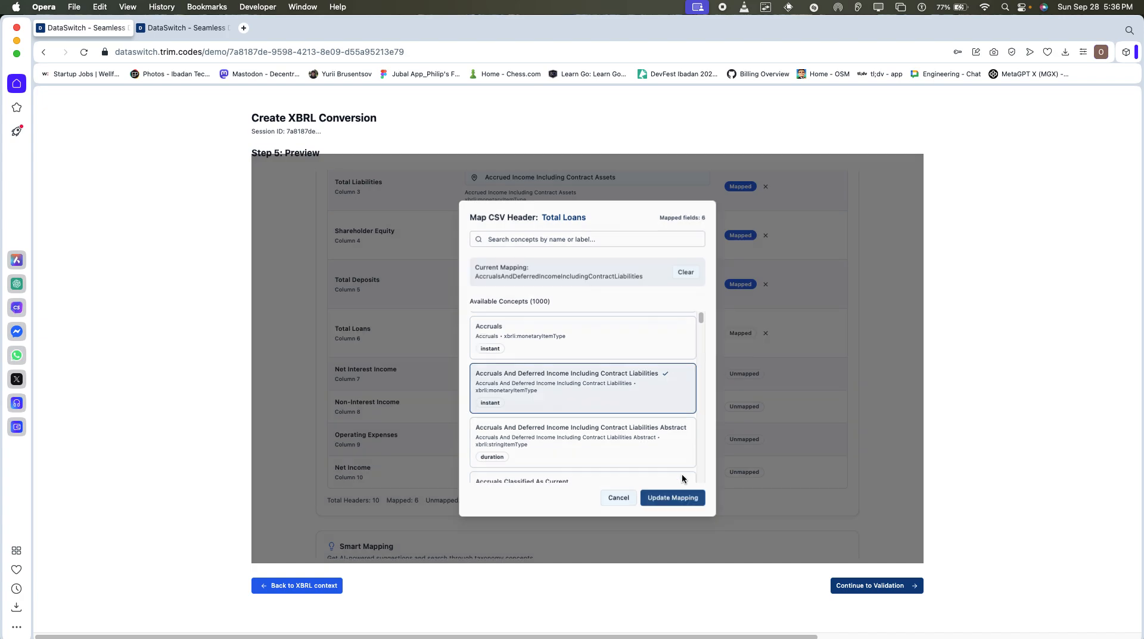
Map the Net Interest Income header to the concept Accrued Income Including Contract Assets Abstract.
scroll(656, 228, down, 1)
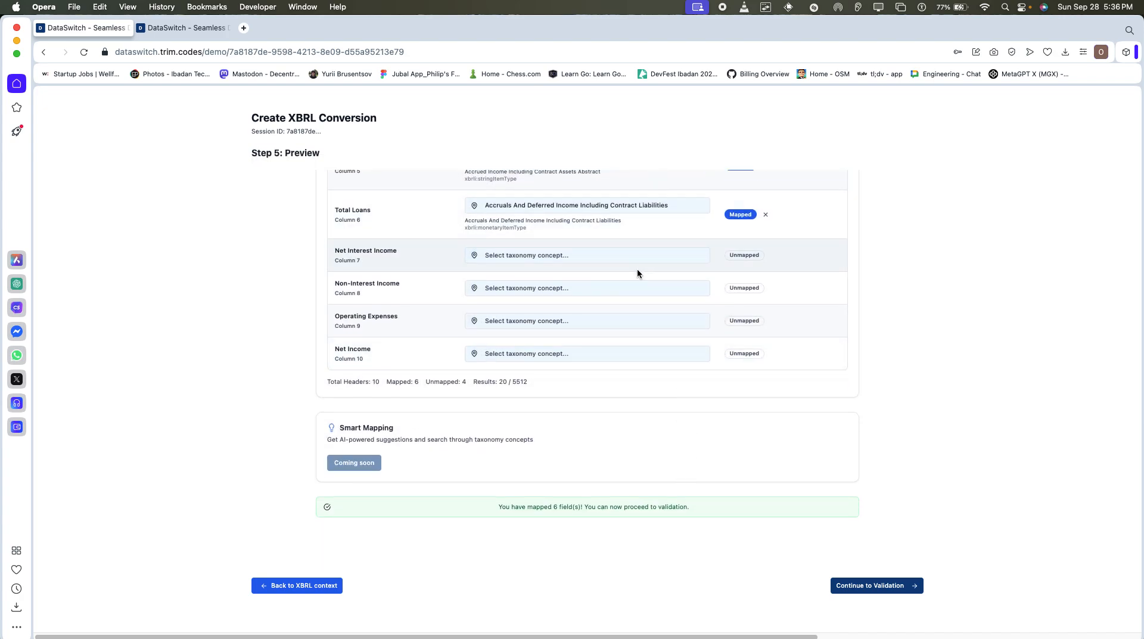
click(645, 255)
scroll(624, 369, down, 3)
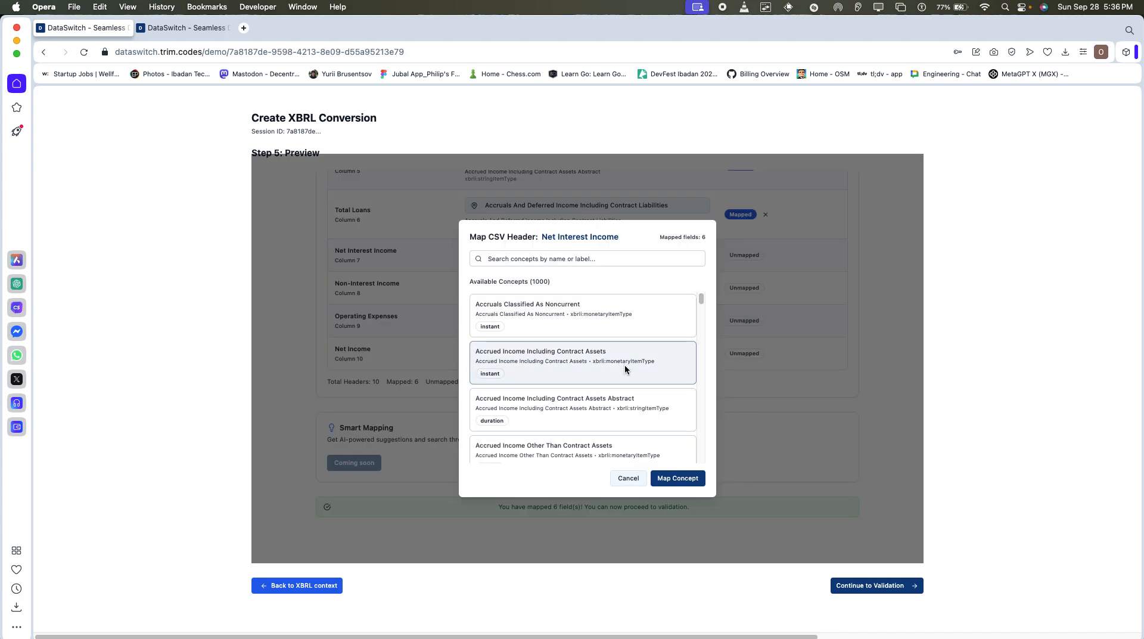
click(631, 417)
click(664, 484)
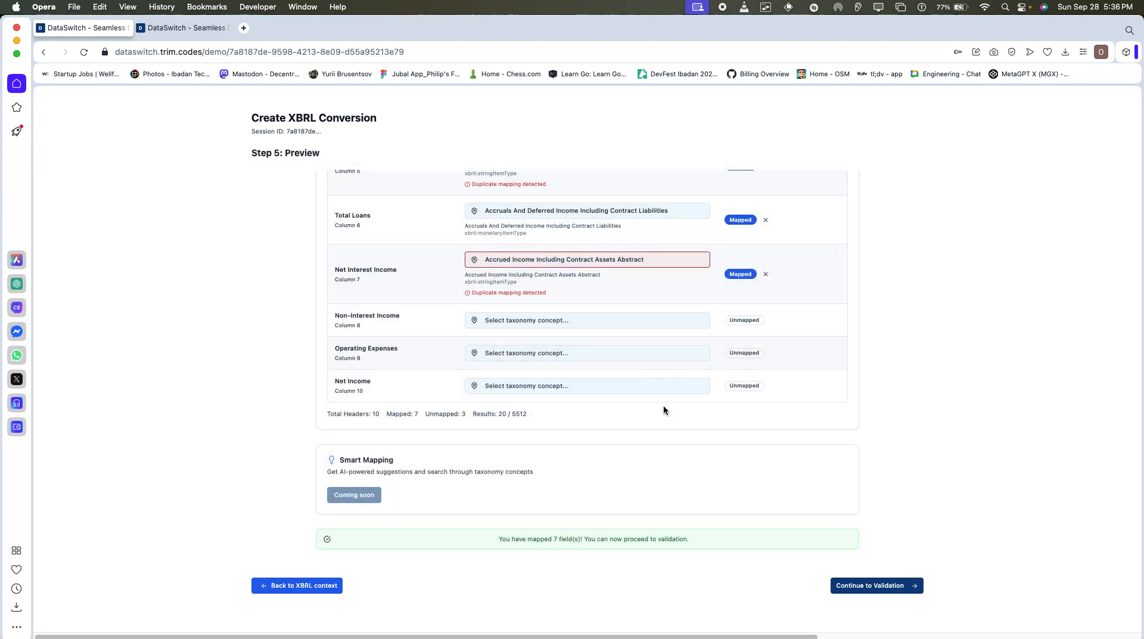
Update the Net Interest Income mapping to Accumulated Fair Value Hedge Adjustment On Hedged Item Included In Carrying Amount Assets.
scroll(585, 263, up, 2)
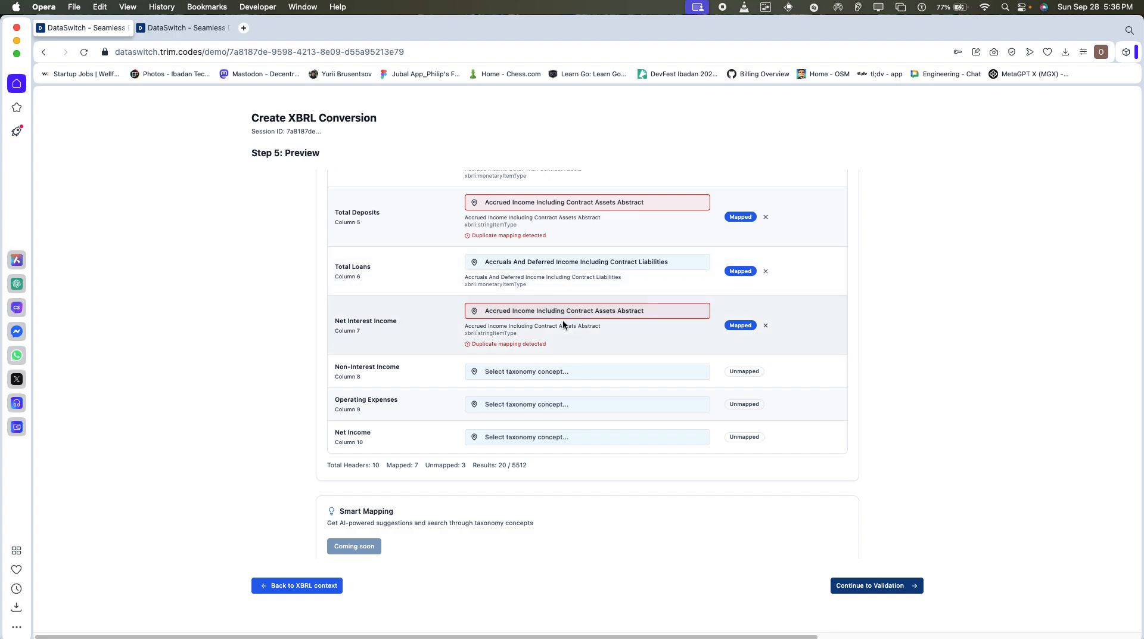
click(582, 311)
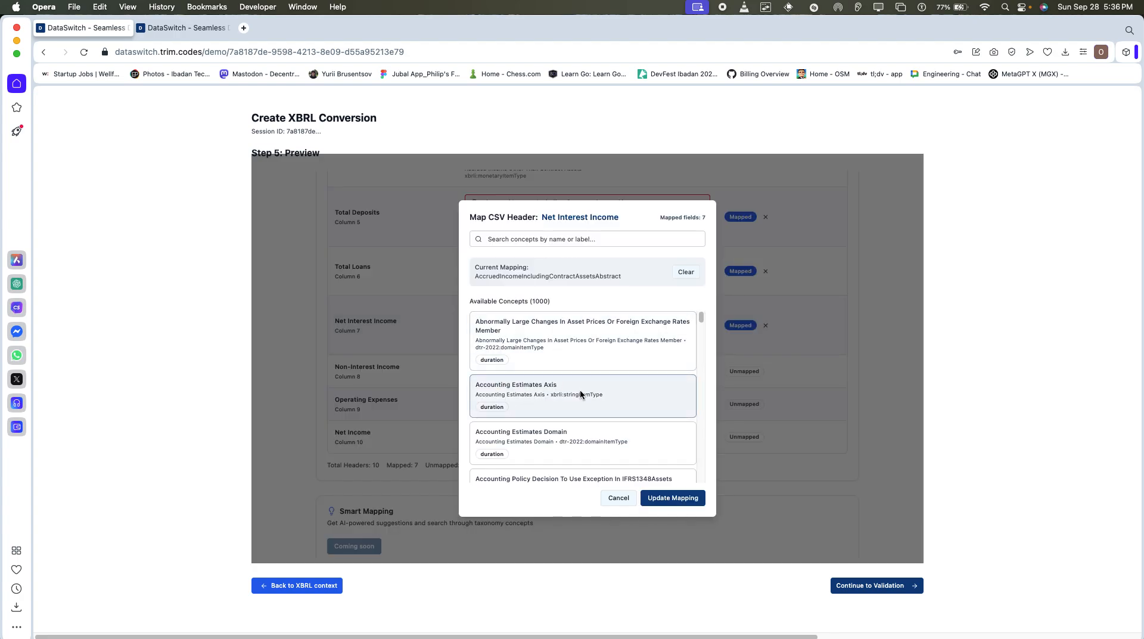
scroll(601, 401, down, 5)
click(603, 405)
click(672, 498)
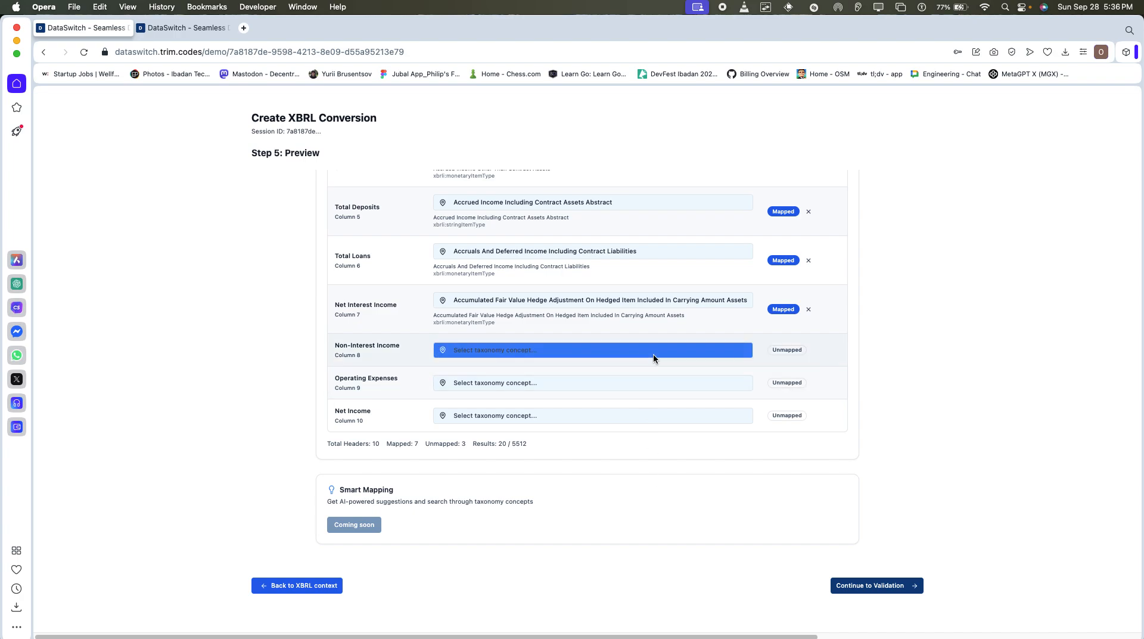
Map the Non-Interest Income header to Accumulated Fair Value Hedge Adjustment On Hedged Item Included In Carrying Amount Liabilities.
click(653, 353)
scroll(618, 417, down, 5)
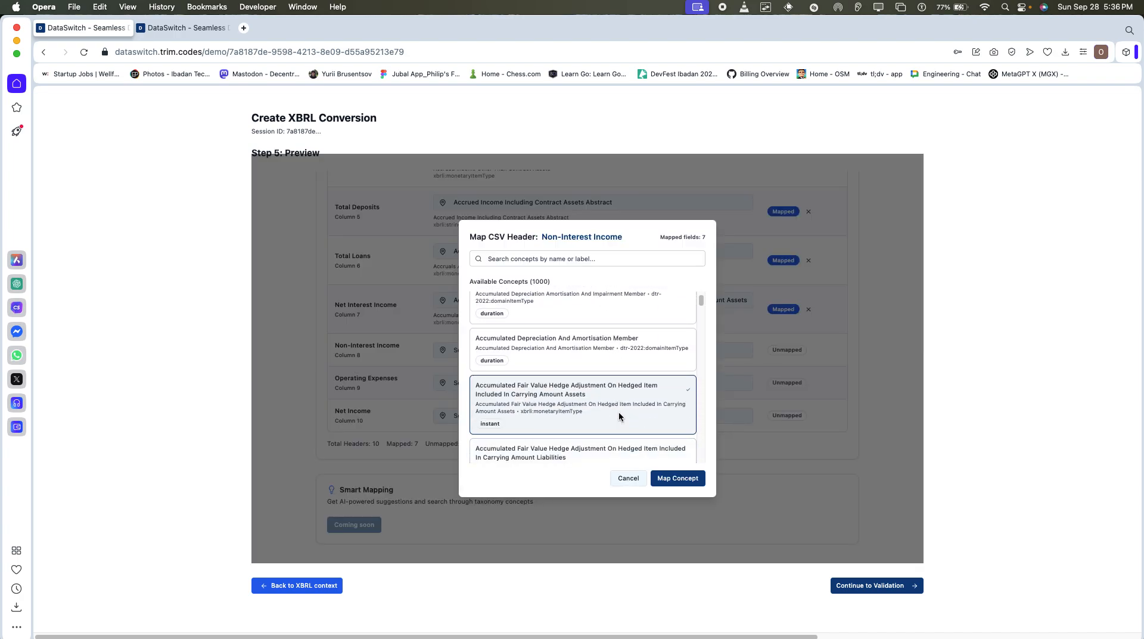
click(630, 450)
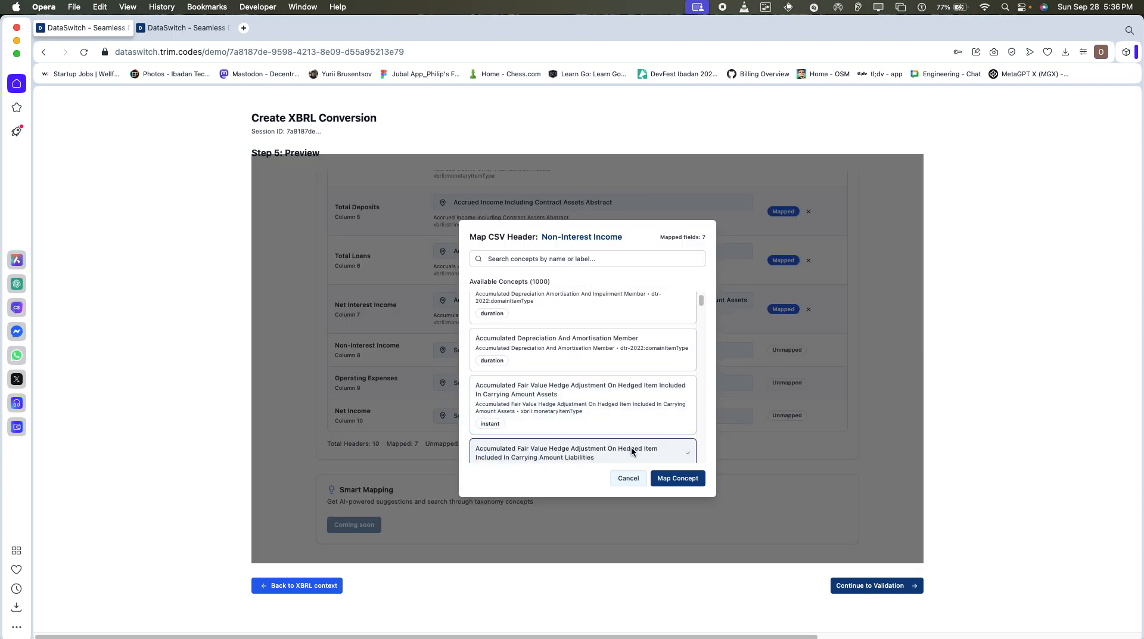
click(670, 477)
Map the Operating Expenses header to the concept Accounting Estimates Axis.
click(678, 395)
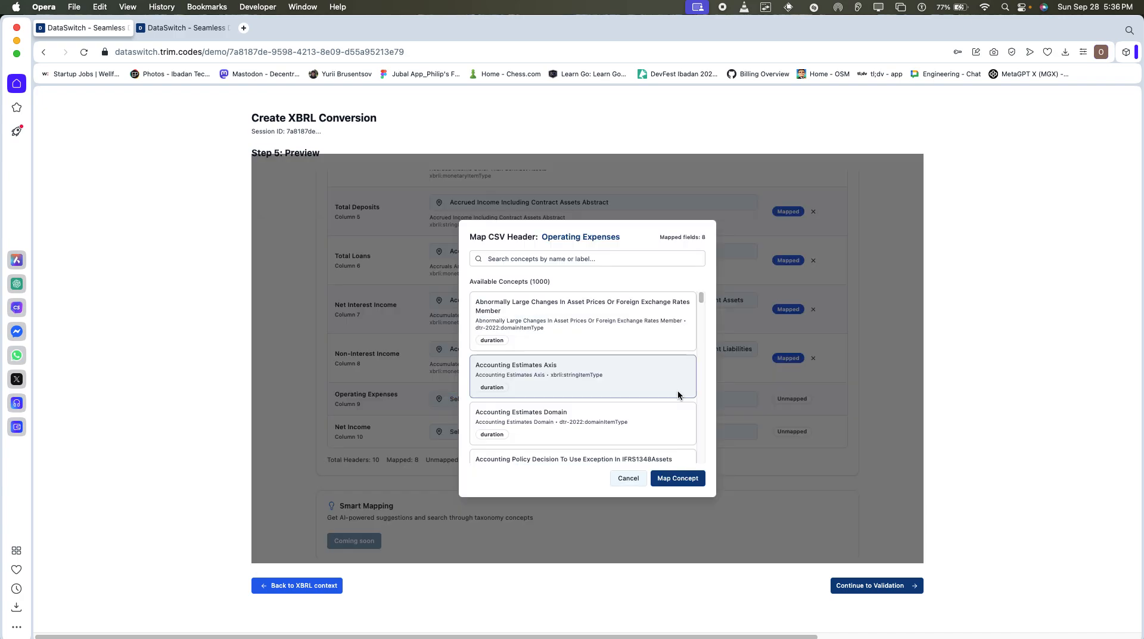
click(674, 420)
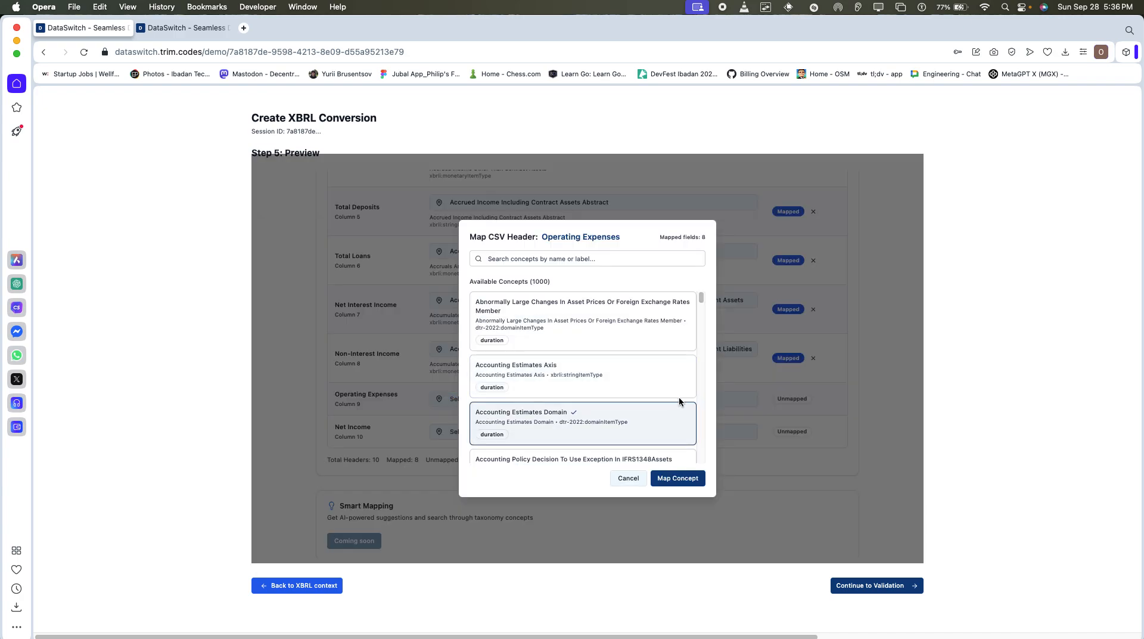
click(678, 396)
click(677, 477)
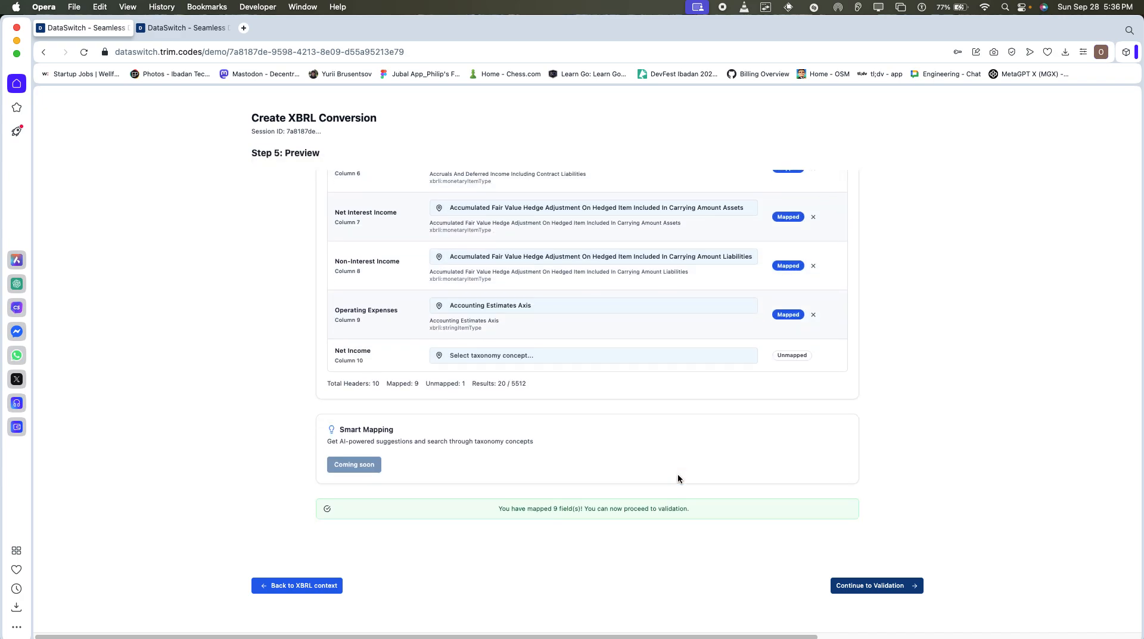
Map the Net Income header to Adjustments For Decrease Increase In Financial Assets Measured At Fair Value Through Other Comprehensive Income.
click(685, 357)
scroll(602, 451, down, 10)
scroll(603, 452, down, 5)
click(607, 431)
click(664, 480)
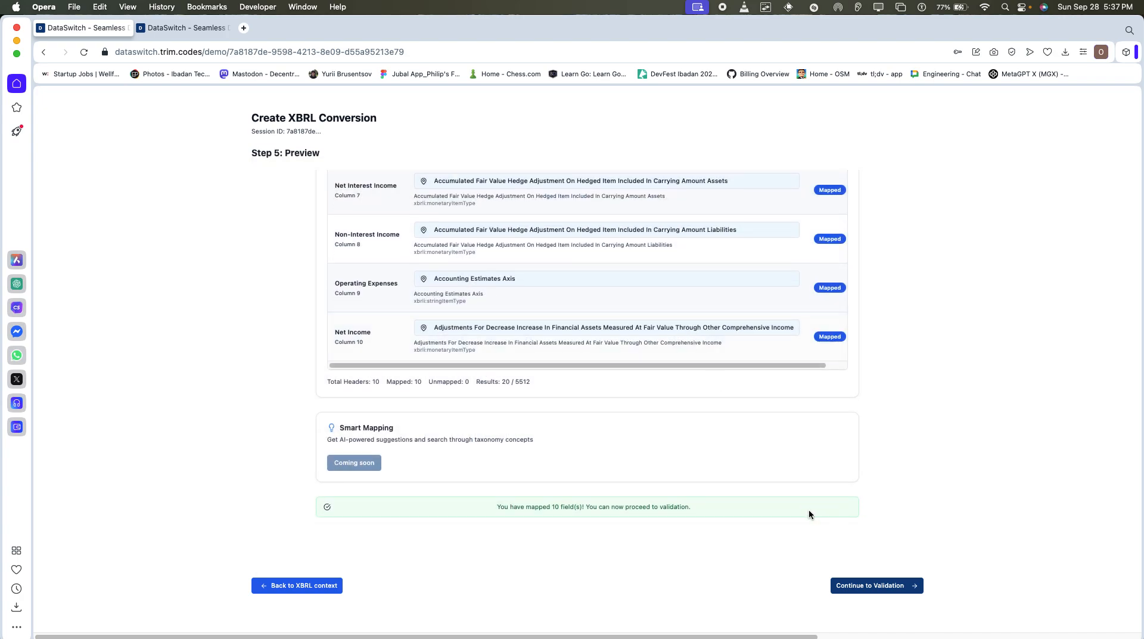
Review the mapping details in the validation stage and create the XBRL conversion.
click(866, 589)
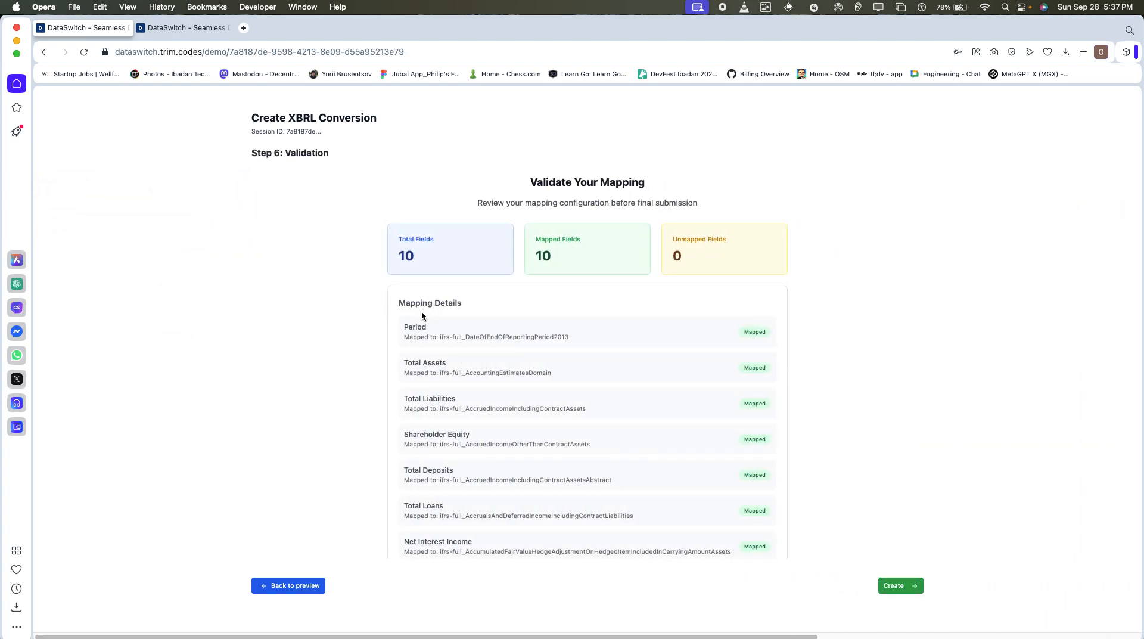
scroll(452, 351, down, 4)
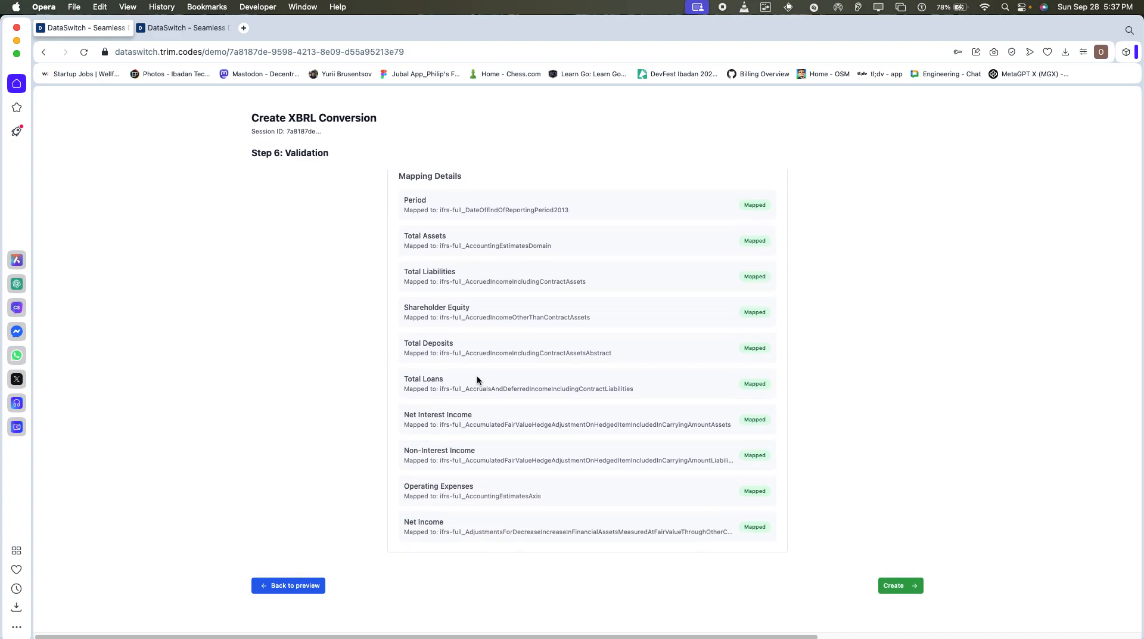
click(274, 584)
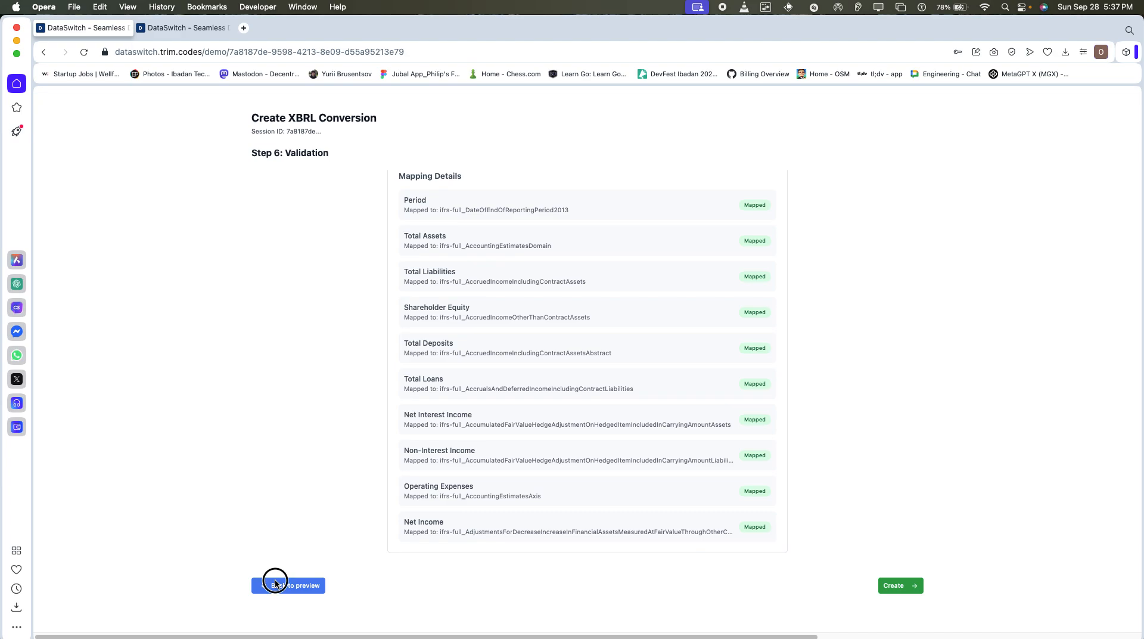
click(870, 585)
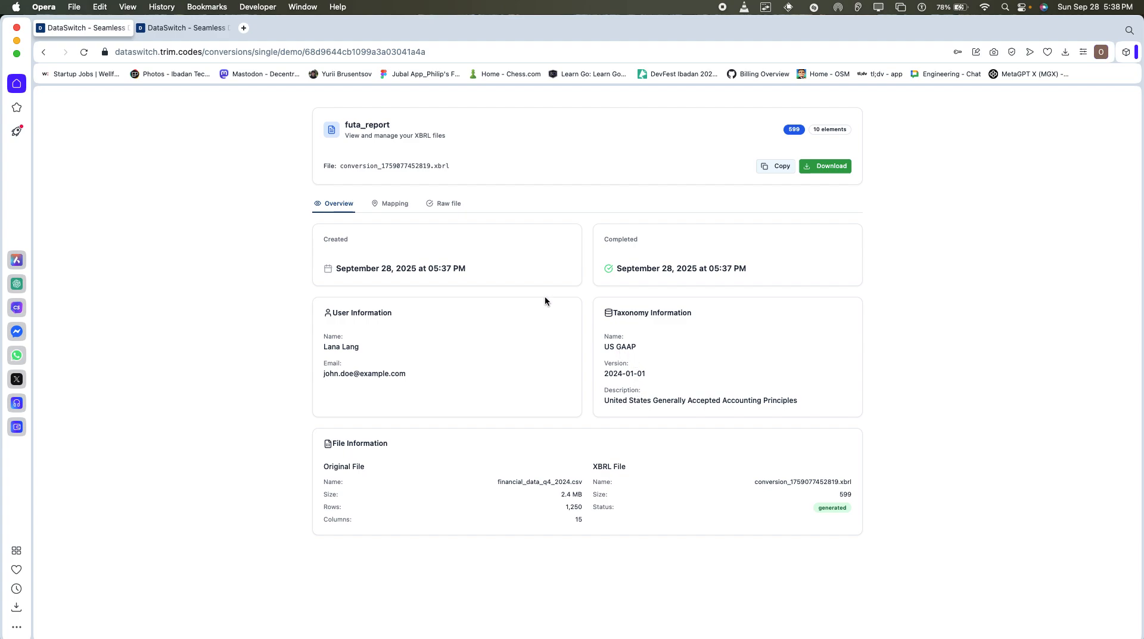
Examine the mapping summary and the field mappings of the generated futa_report conversion.
click(391, 204)
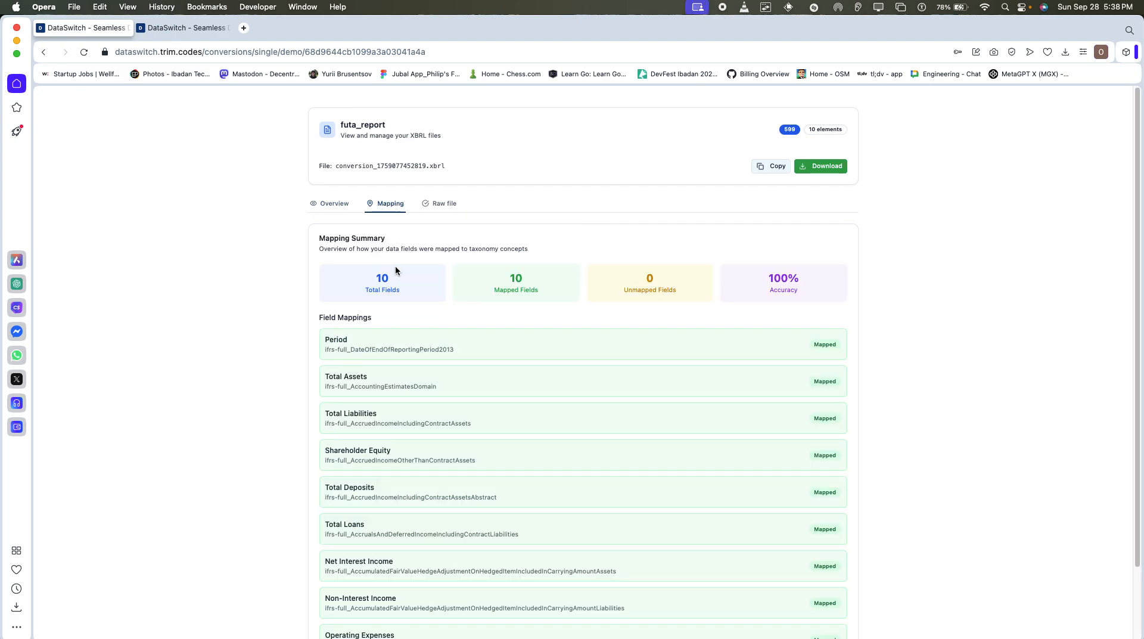
scroll(405, 309, down, 2)
scroll(409, 346, down, 1)
scroll(409, 346, up, 2)
scroll(409, 345, down, 1)
scroll(409, 345, down, 2)
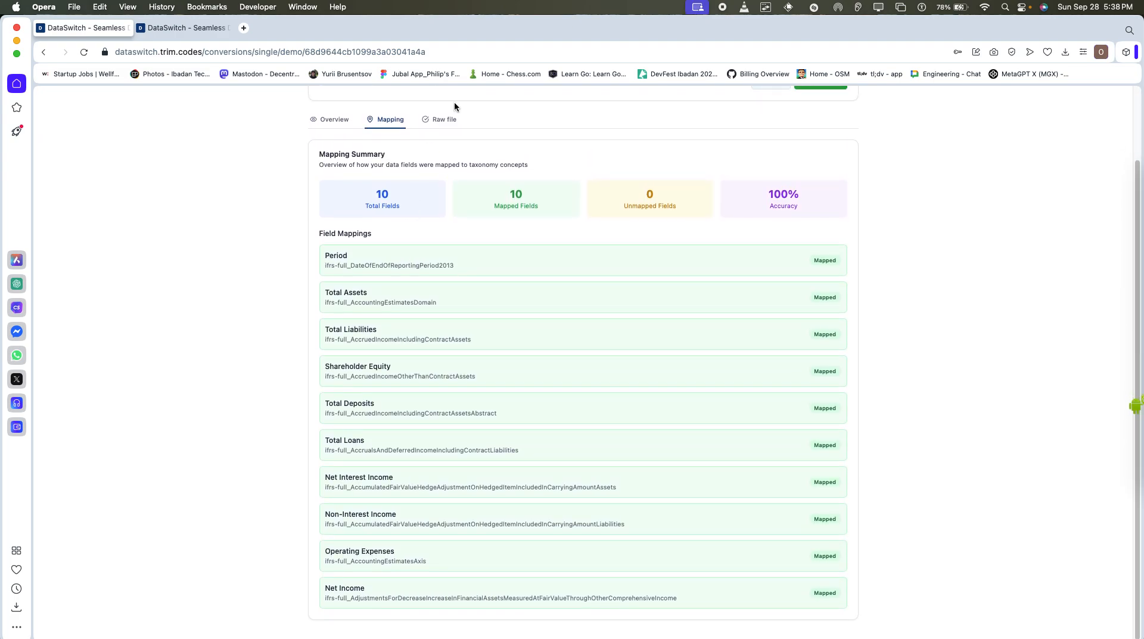
Look through the formatted XBRL document preview of the raw file and download the generated file.
click(448, 123)
scroll(468, 275, down, 5)
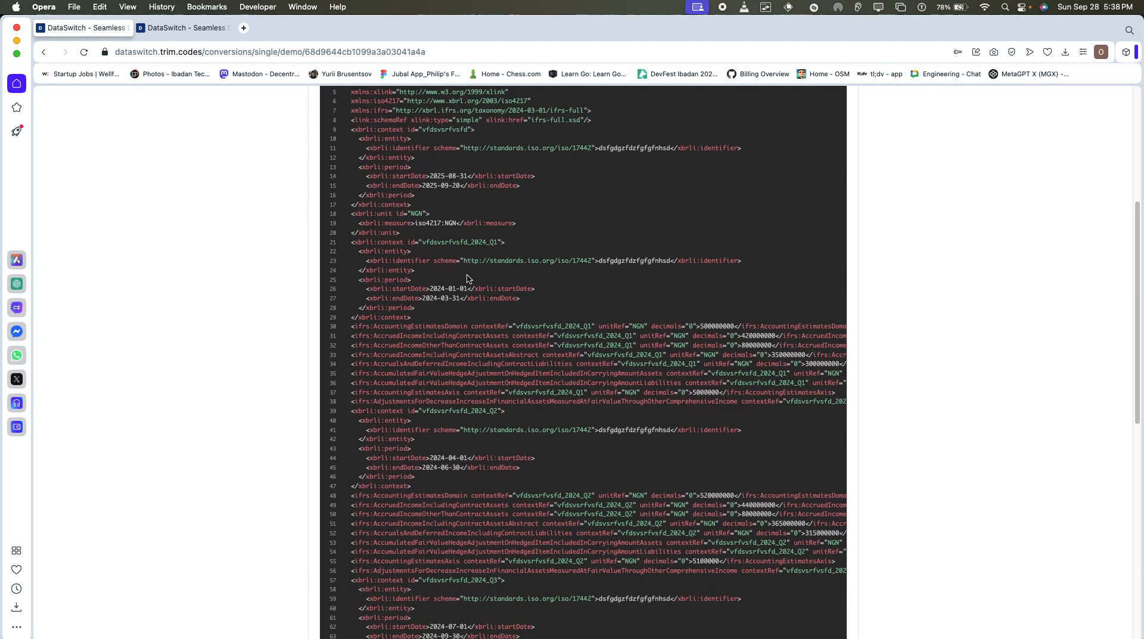
scroll(467, 275, down, 2)
scroll(468, 276, up, 6)
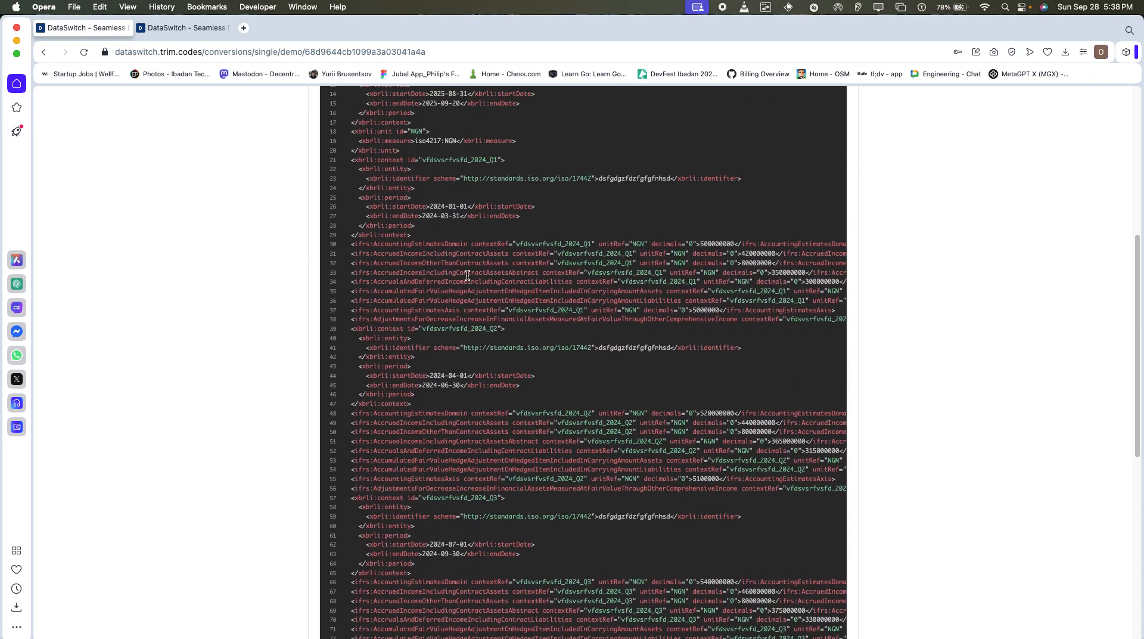
scroll(468, 275, up, 2)
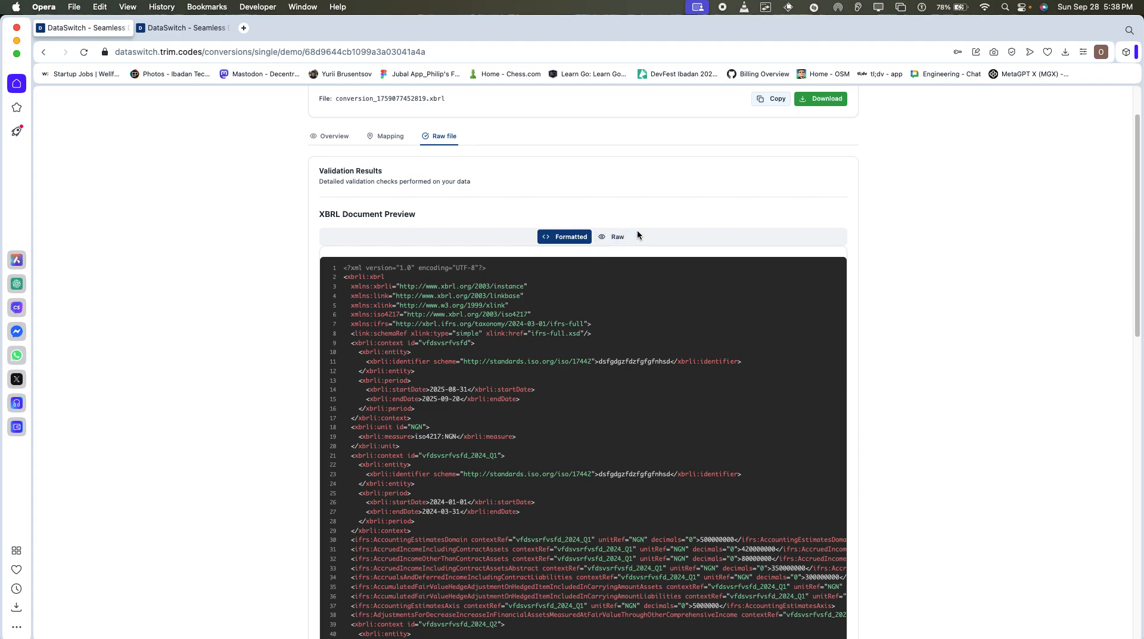
click(827, 98)
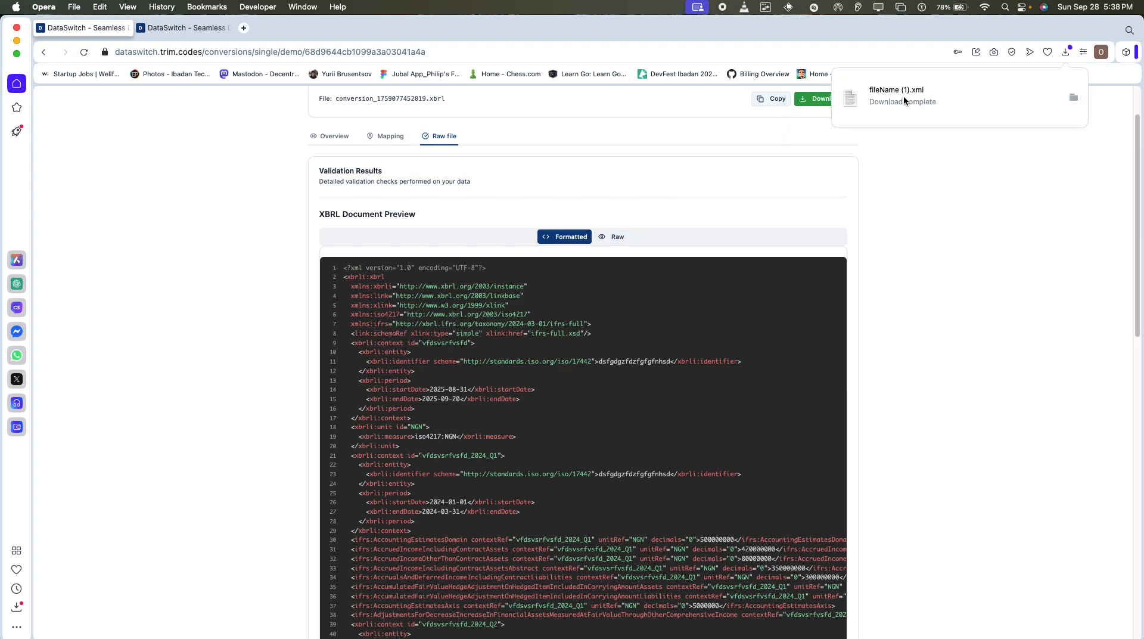
Switch the XBRL document preview to the raw version, look through its full text and copy the XBRL content.
scroll(642, 281, down, 1)
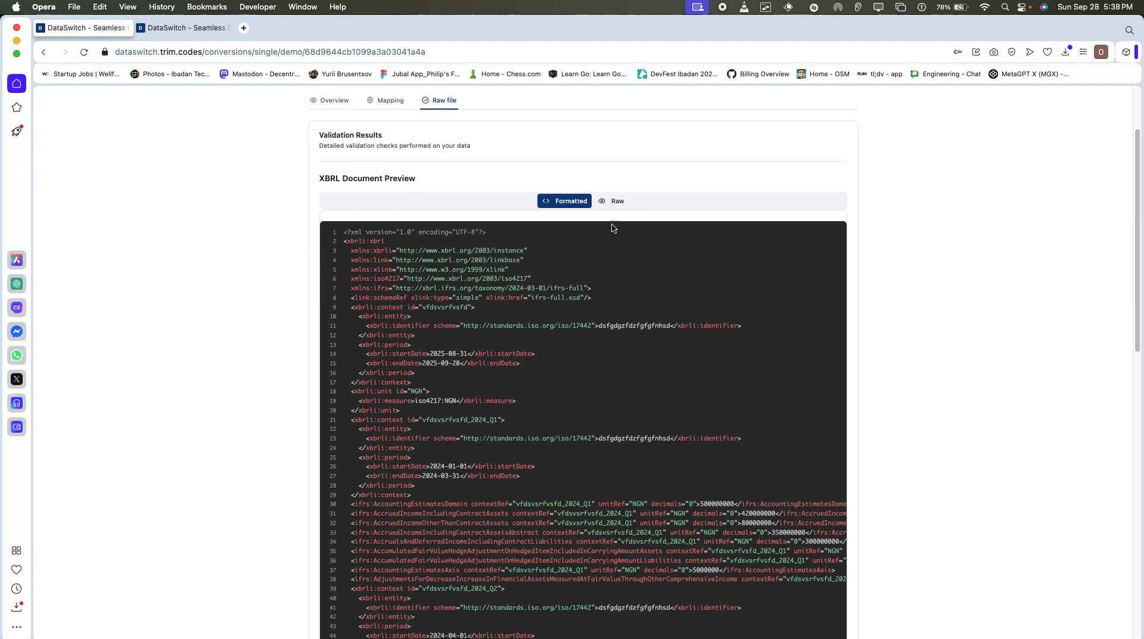
click(613, 201)
drag(327, 290, 357, 374)
scroll(358, 374, down, 10)
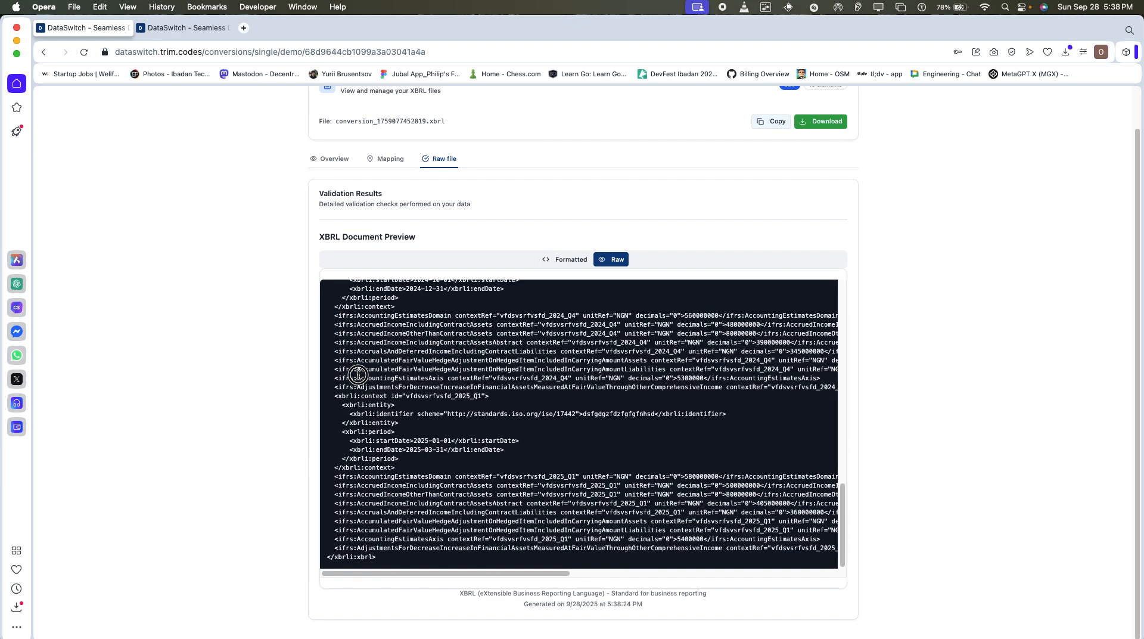
drag(379, 563, 314, 290)
scroll(390, 408, up, 3)
click(720, 173)
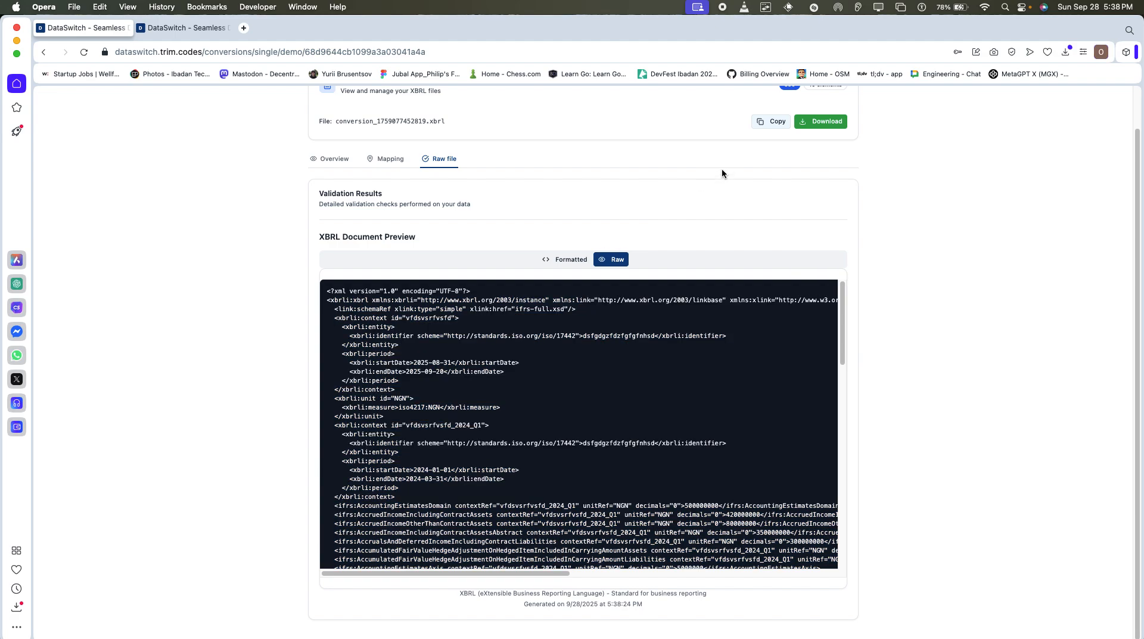
click(774, 120)
Return the document preview to the formatted version and examine the contexts, periods, unit and tagged facts.
click(566, 259)
scroll(584, 301, down, 3)
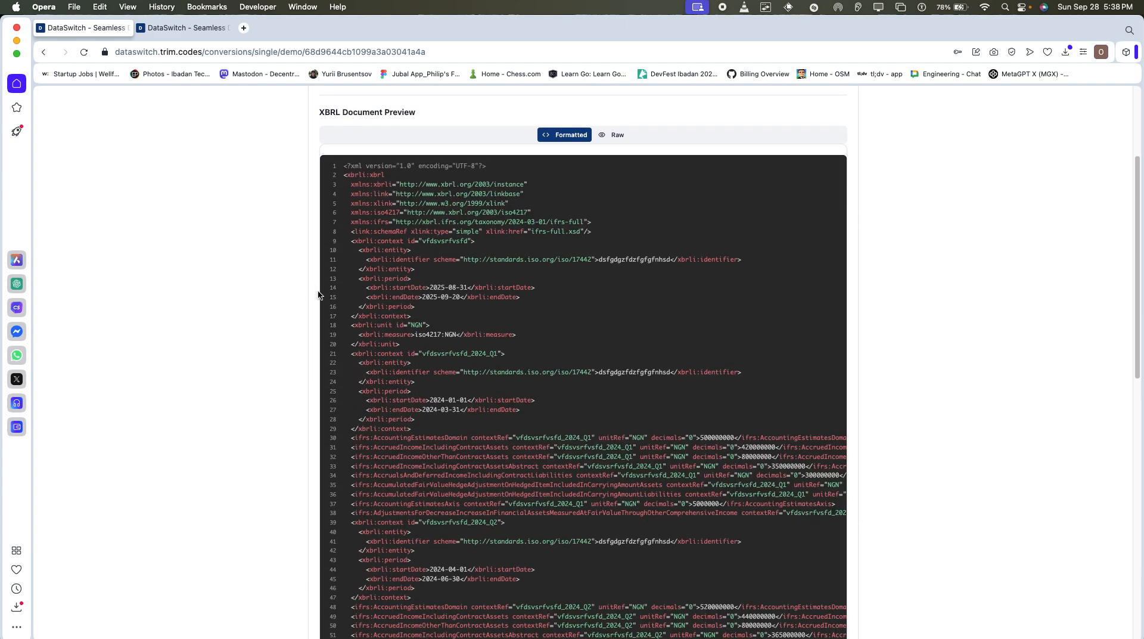
scroll(503, 358, up, 2)
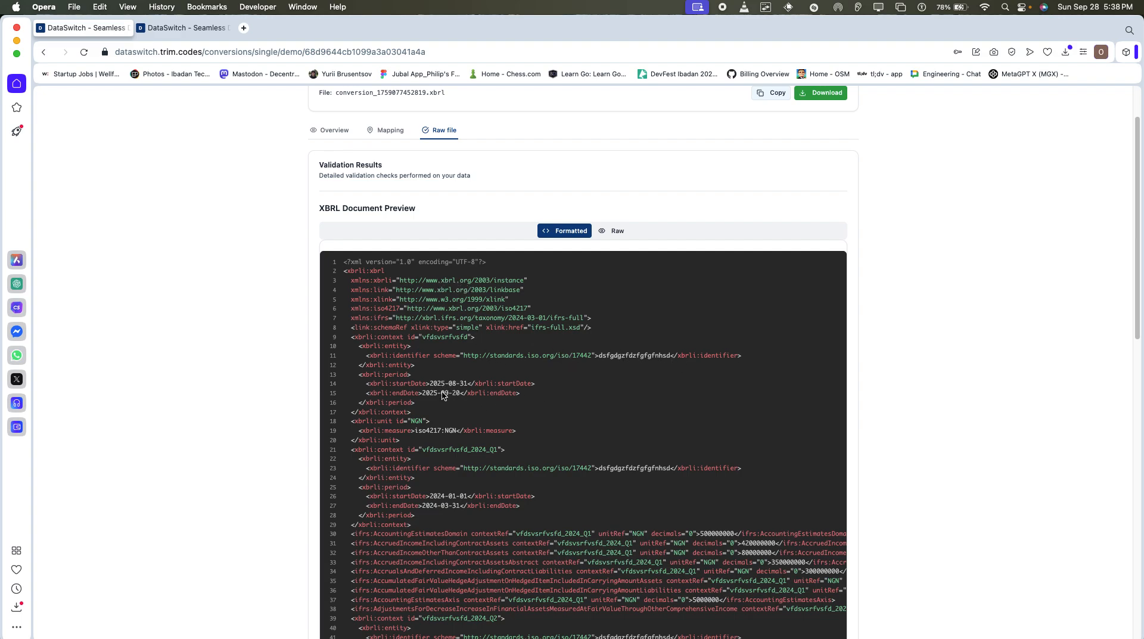
scroll(444, 396, down, 1)
scroll(438, 411, down, 4)
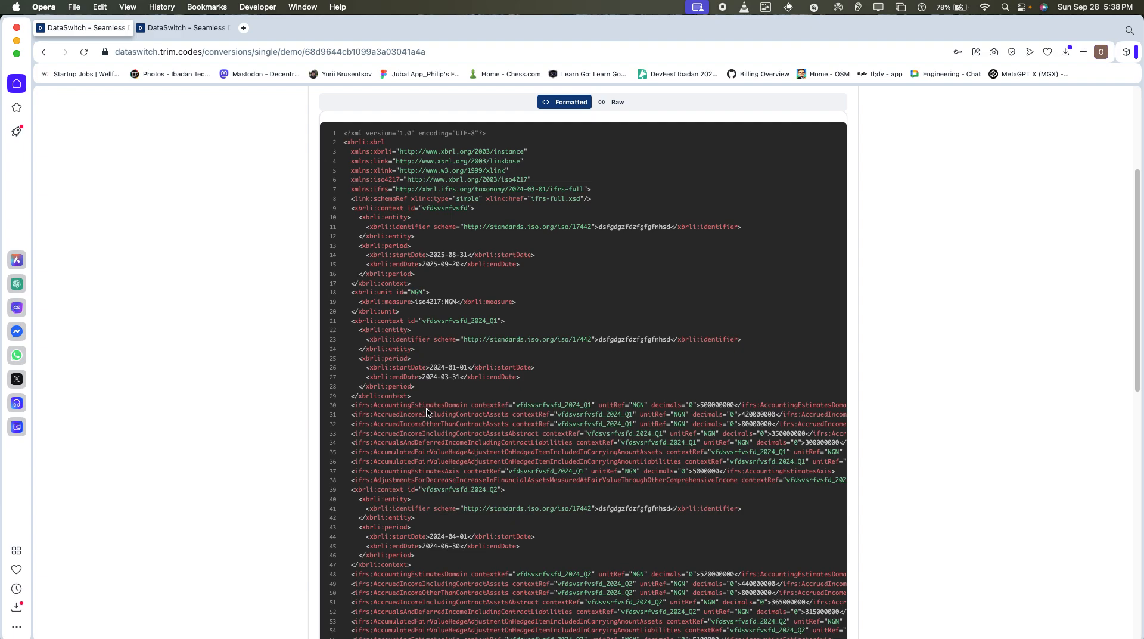
Examine the remaining quarterly contexts and the full width of the tagged facts in the formatted XBRL preview, and return to the conversion overview.
scroll(719, 411, down, 7)
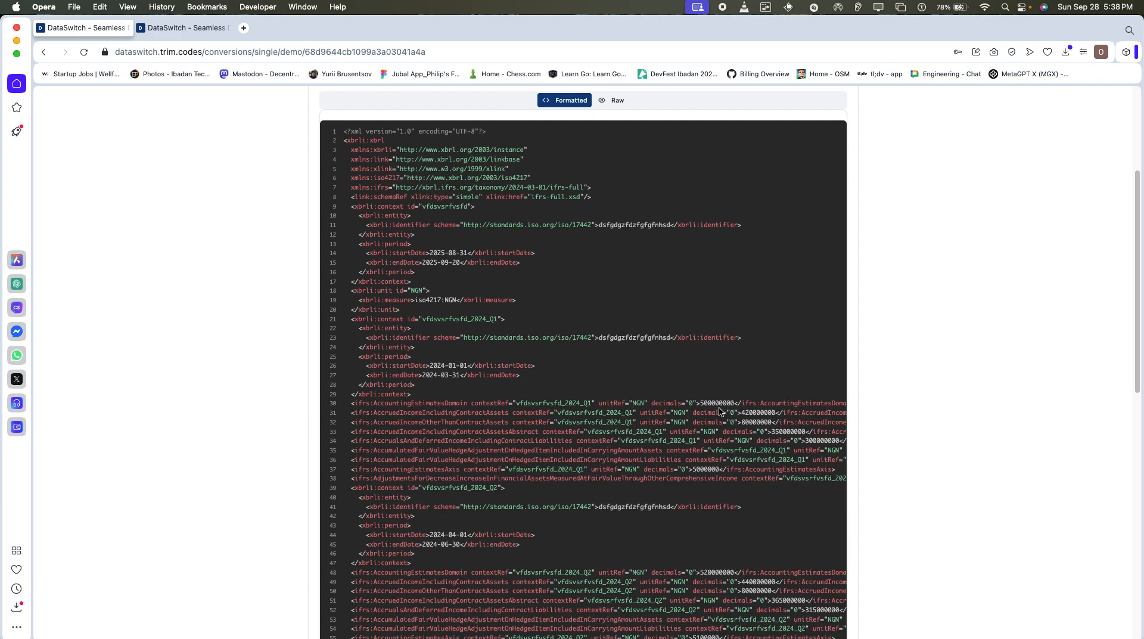
scroll(719, 411, down, 10)
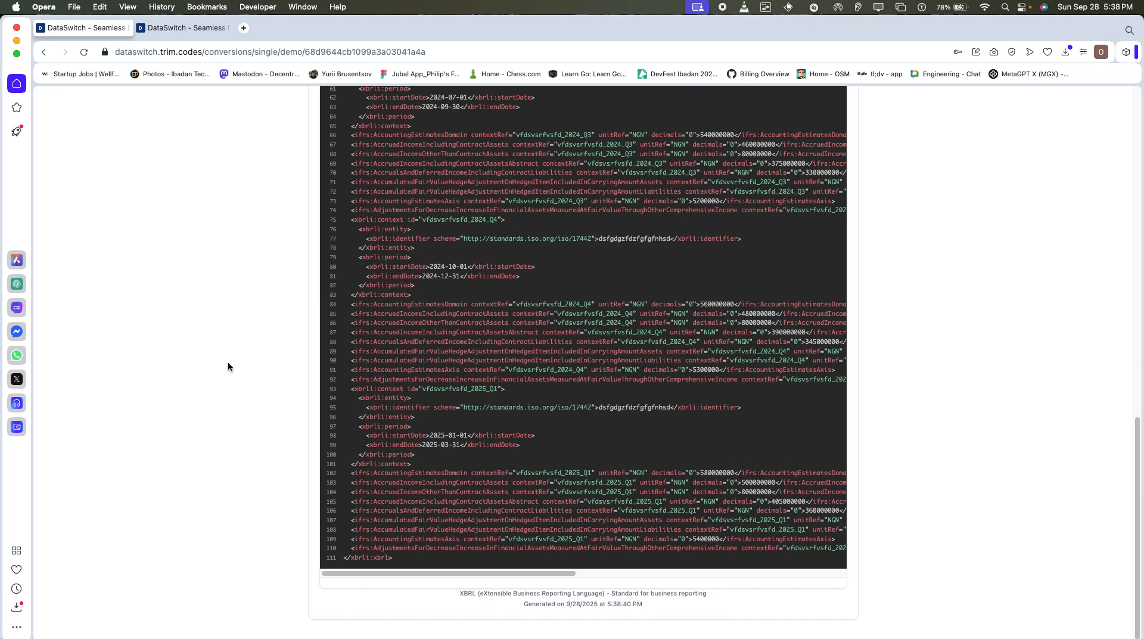
drag(510, 572, 560, 602)
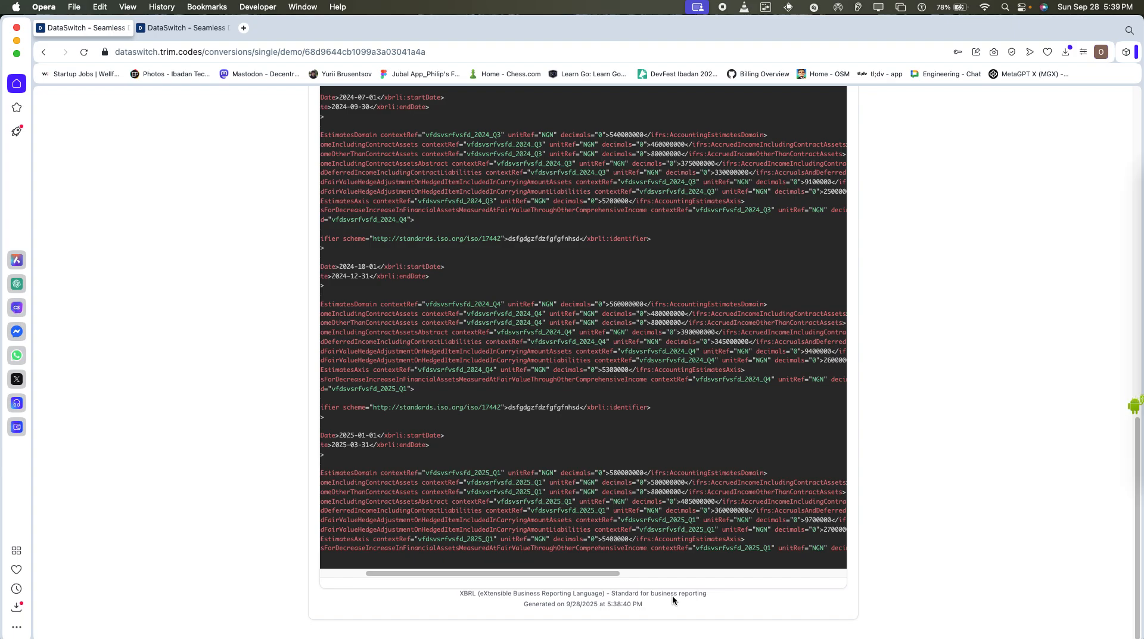
scroll(864, 507, up, 1)
scroll(864, 507, up, 13)
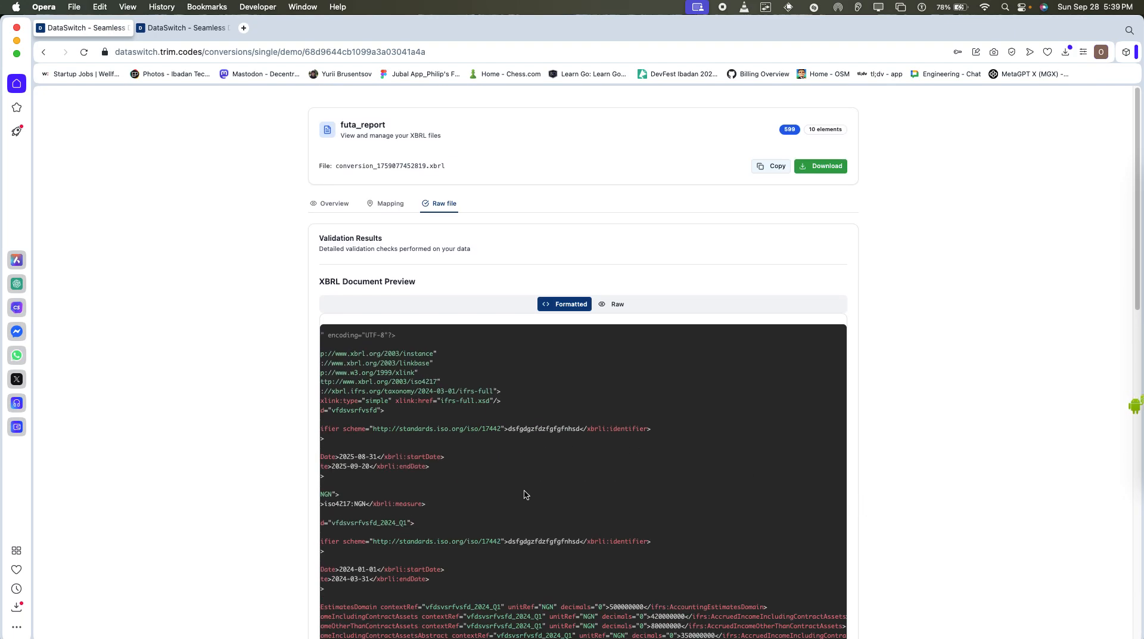
scroll(525, 494, down, 10)
scroll(526, 494, down, 5)
drag(536, 573, 458, 572)
scroll(458, 573, up, 12)
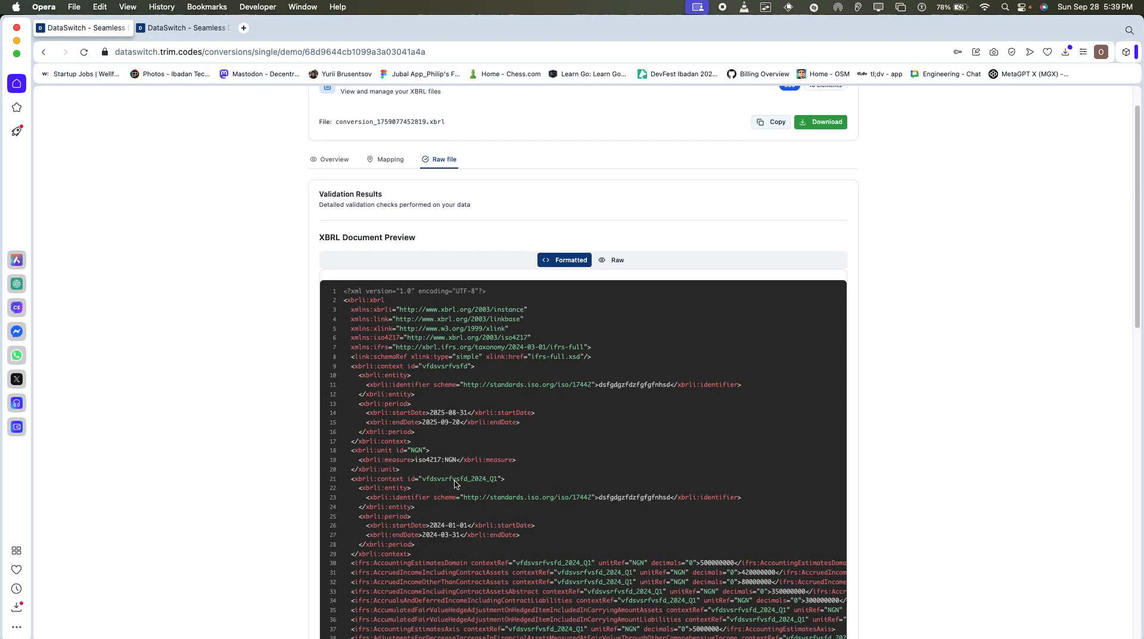
scroll(436, 384, up, 2)
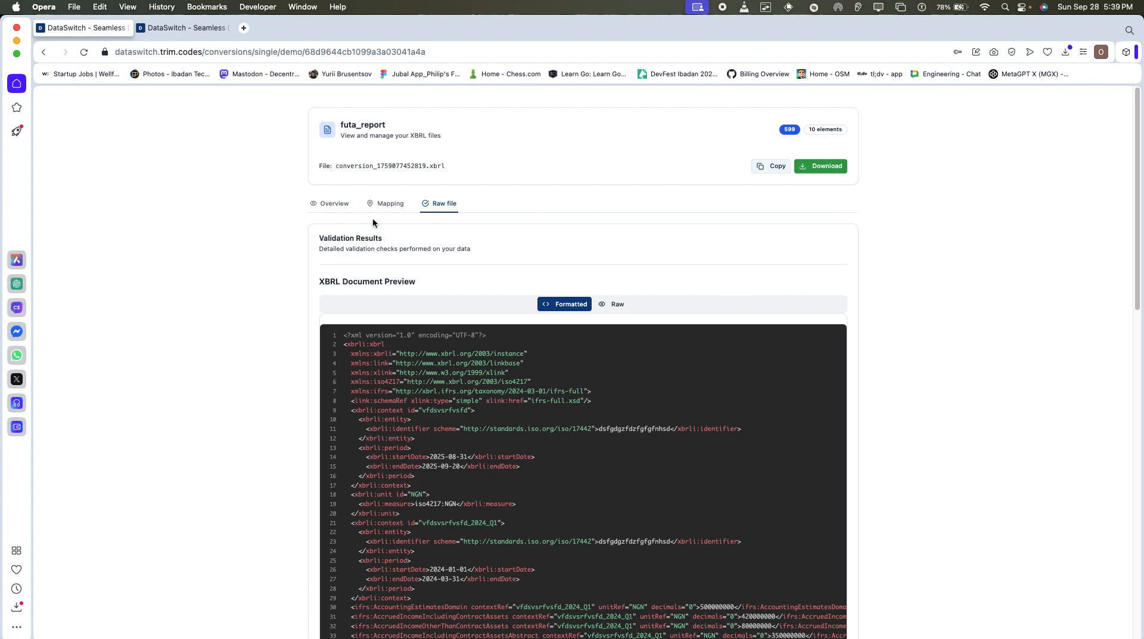
click(334, 206)
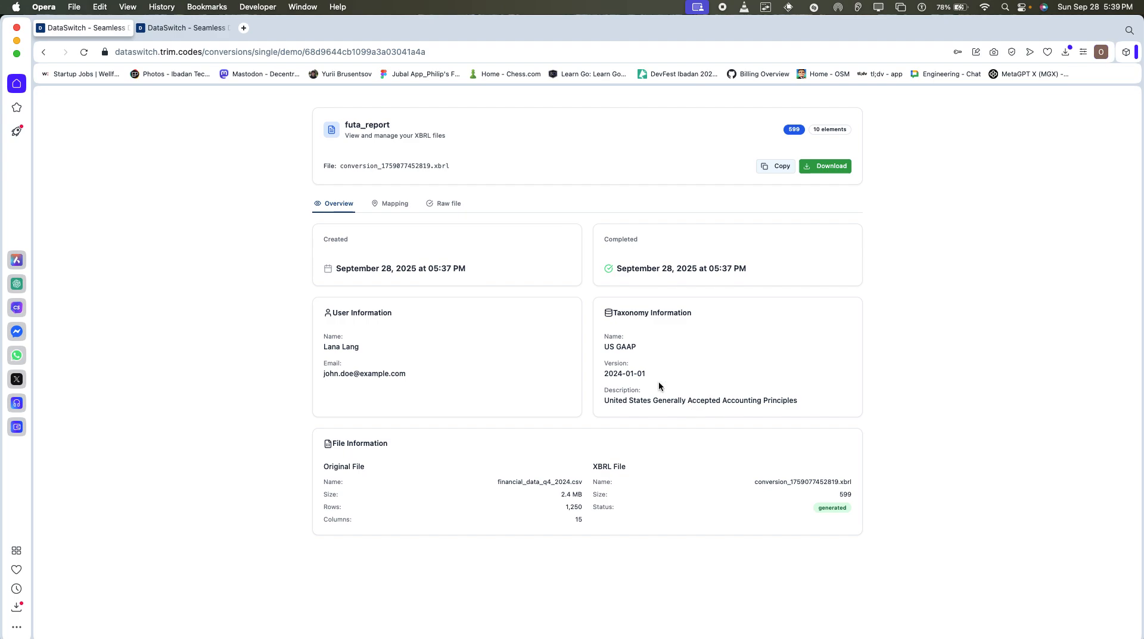
Switch to the browser page showing Help & Support, check the account options and look through the Settings page.
click(202, 31)
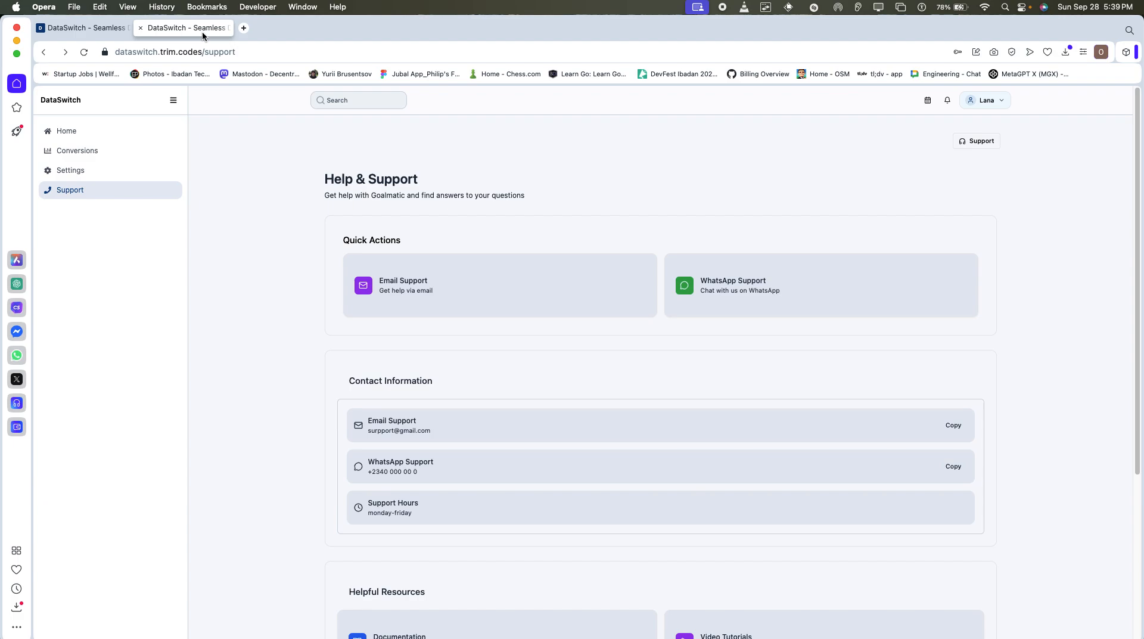
click(998, 102)
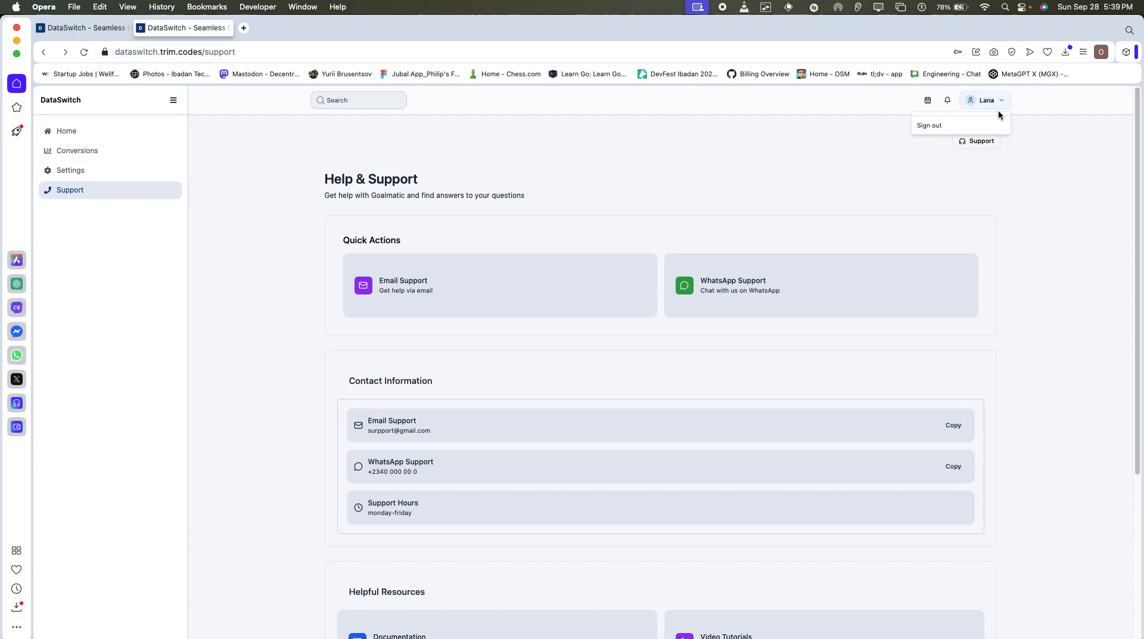
click(342, 136)
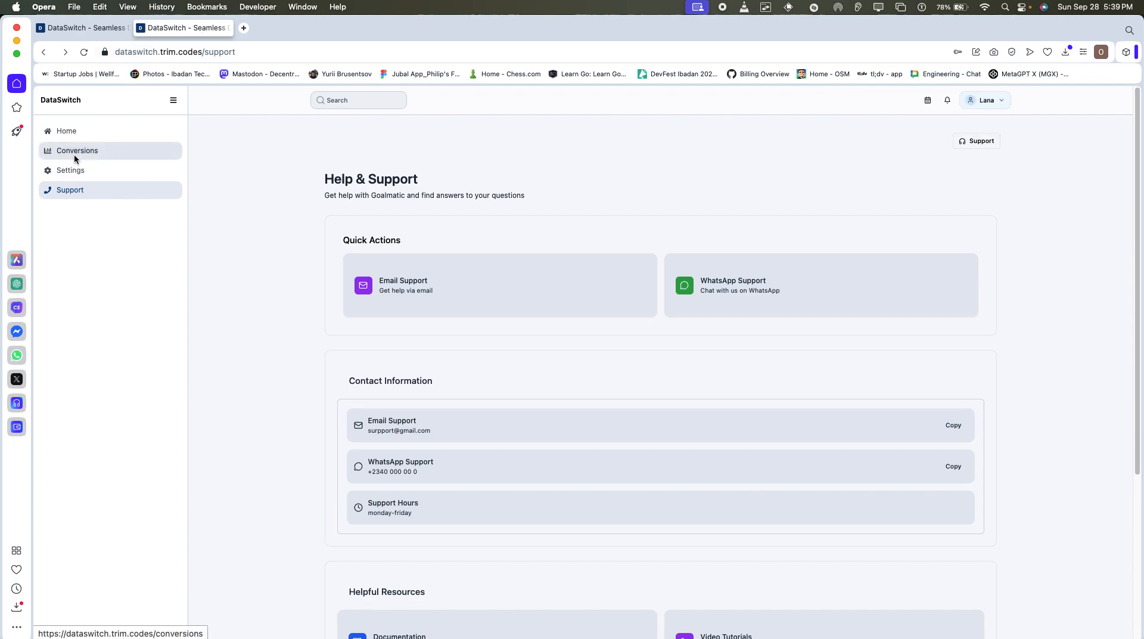
click(71, 170)
scroll(1138, 349, down, 1)
scroll(1139, 348, down, 2)
Open the conversion history, try to start a new conversion from it, and return to the reloaded history page.
click(122, 156)
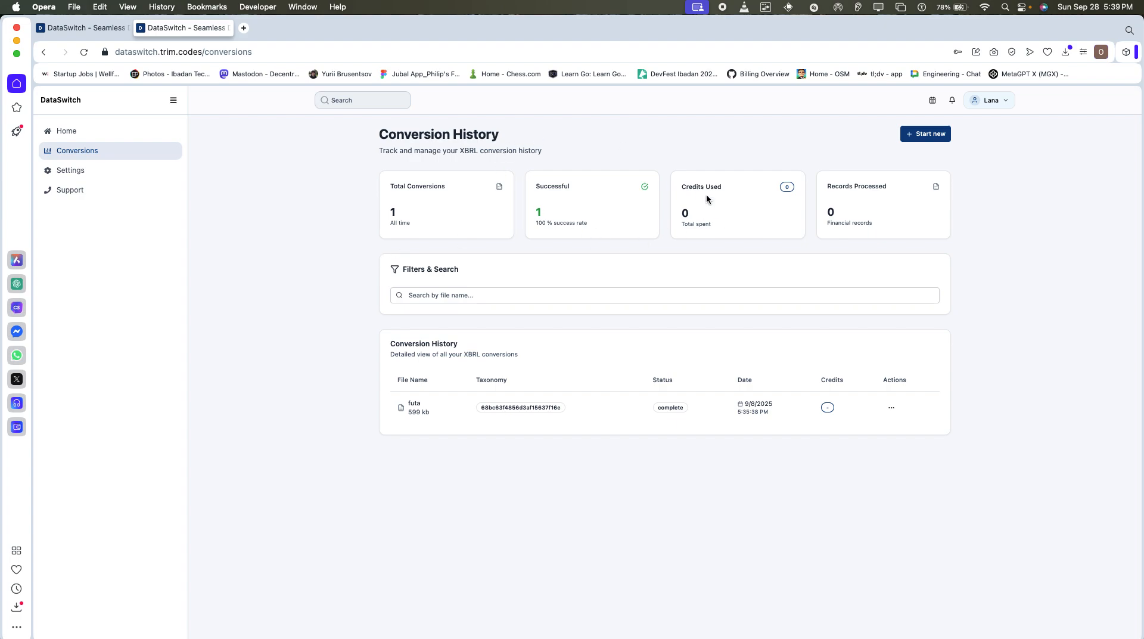
click(946, 139)
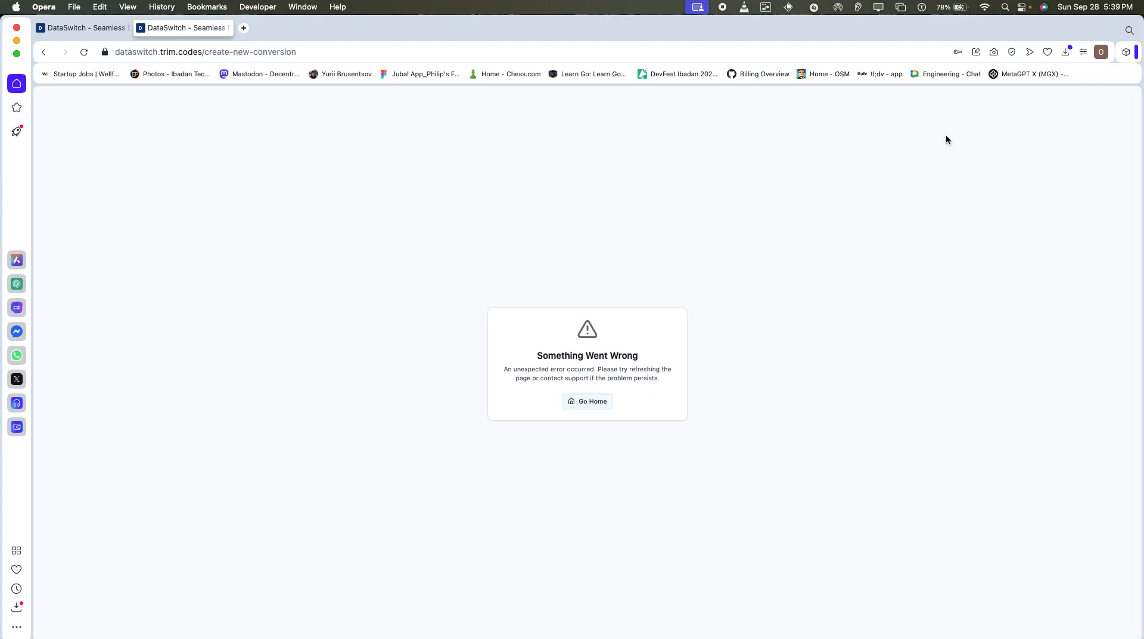
click(45, 52)
click(84, 53)
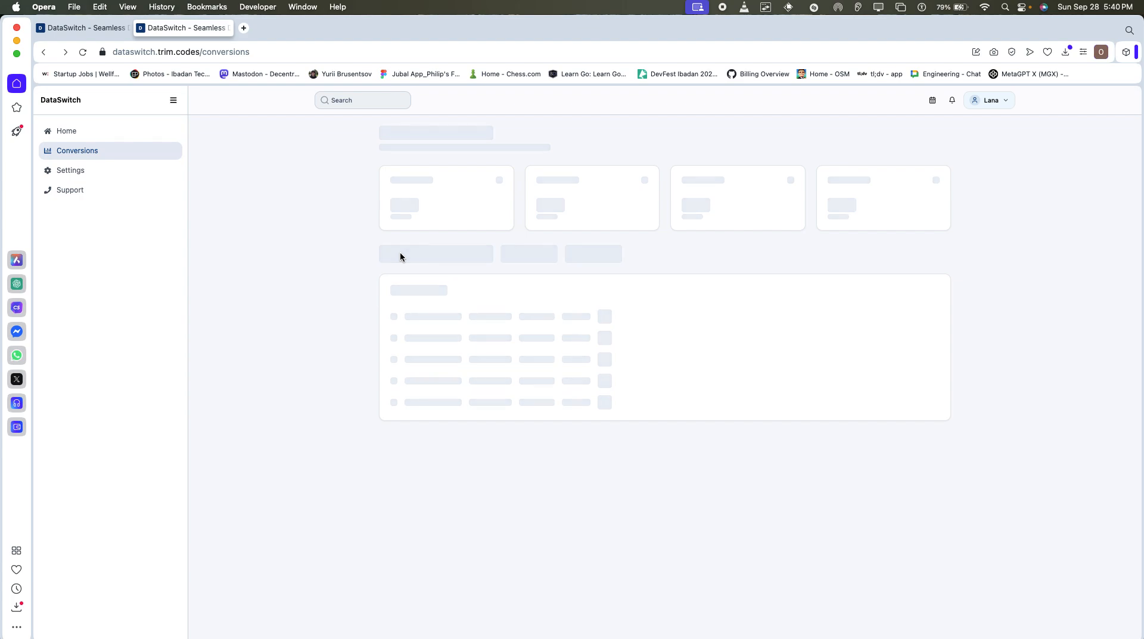
Open the home dashboard, try to start a new conversion from there, and go back to the dashboard and reload it.
click(92, 139)
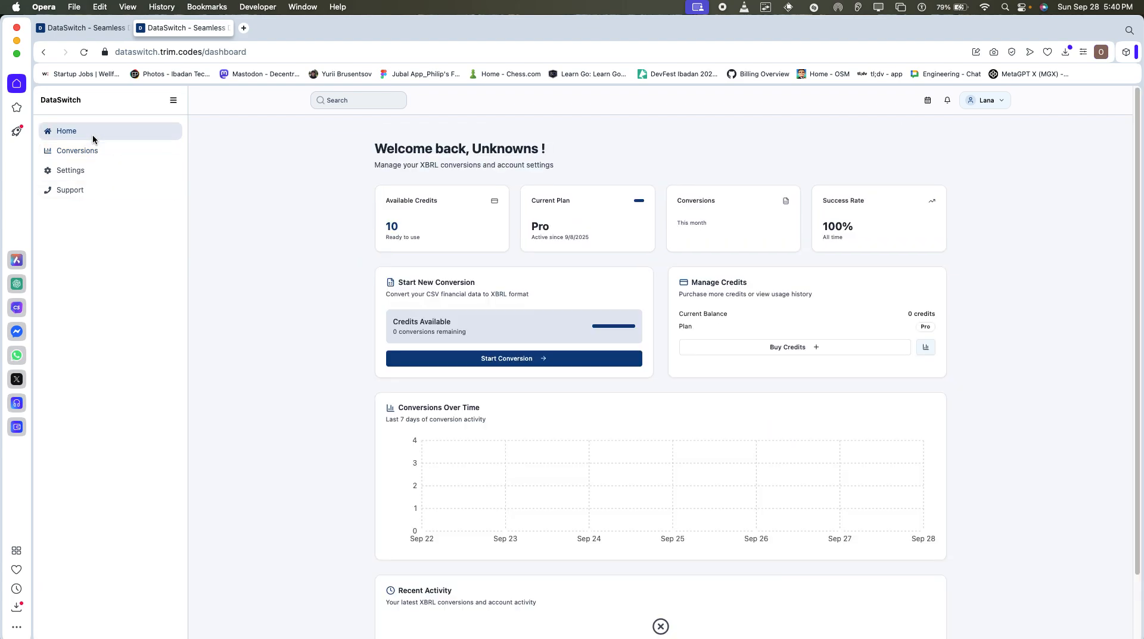
click(521, 366)
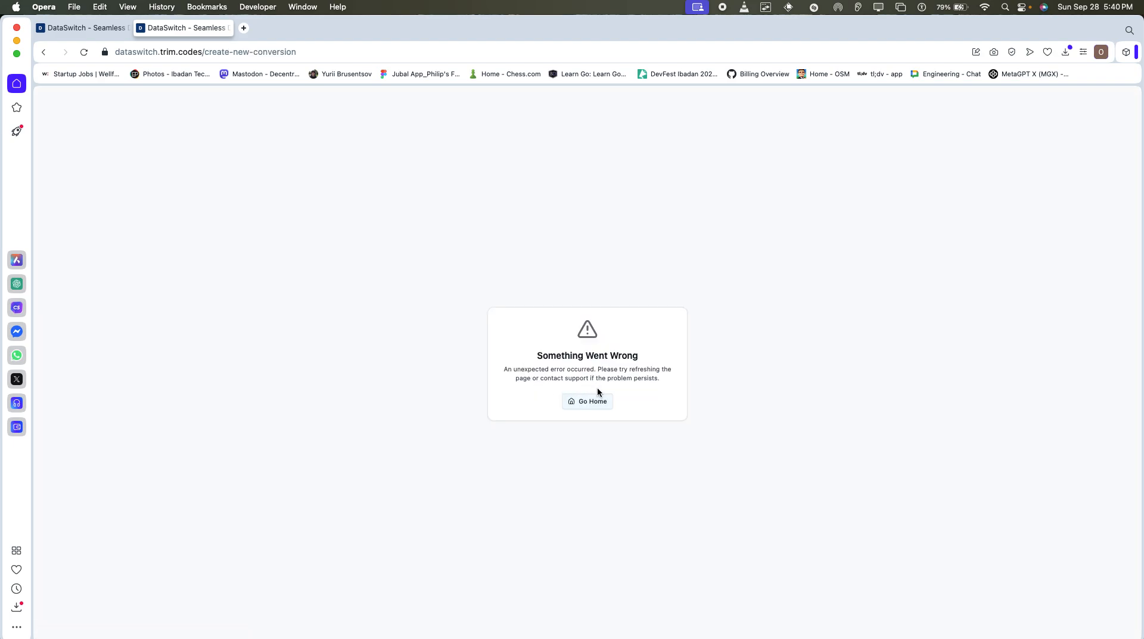
click(43, 52)
click(84, 52)
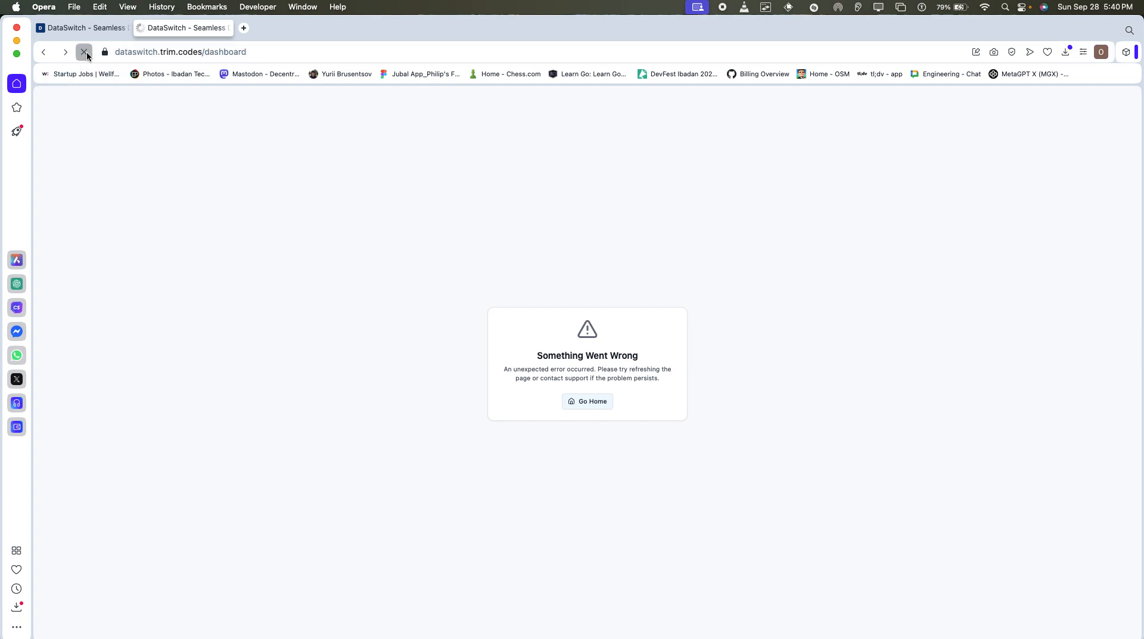